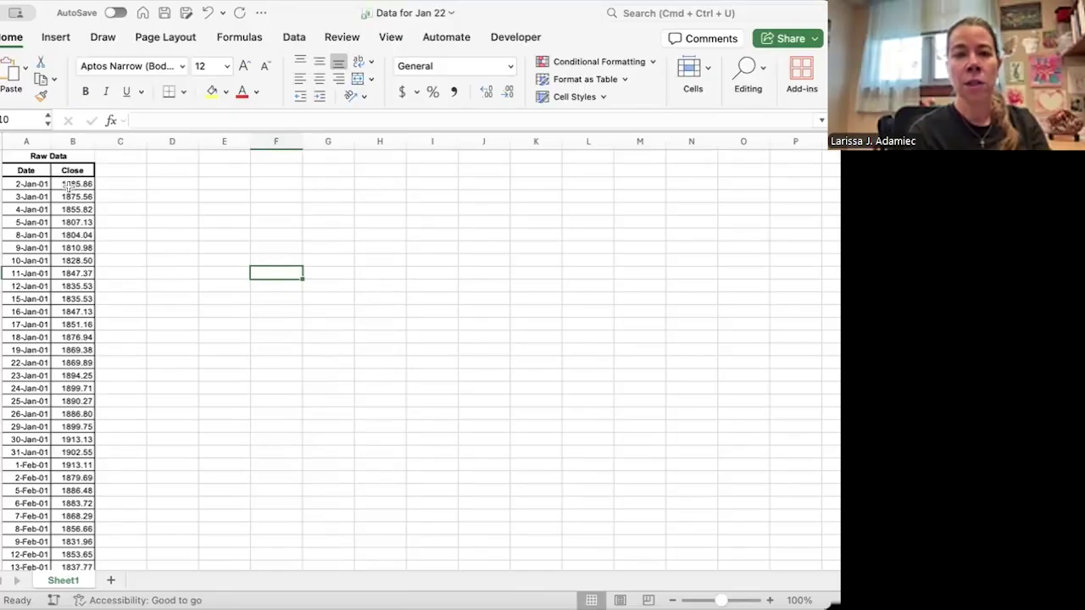
# Insert a line chart of the closing prices in B3:B2611.
pyautogui.click(75, 183)
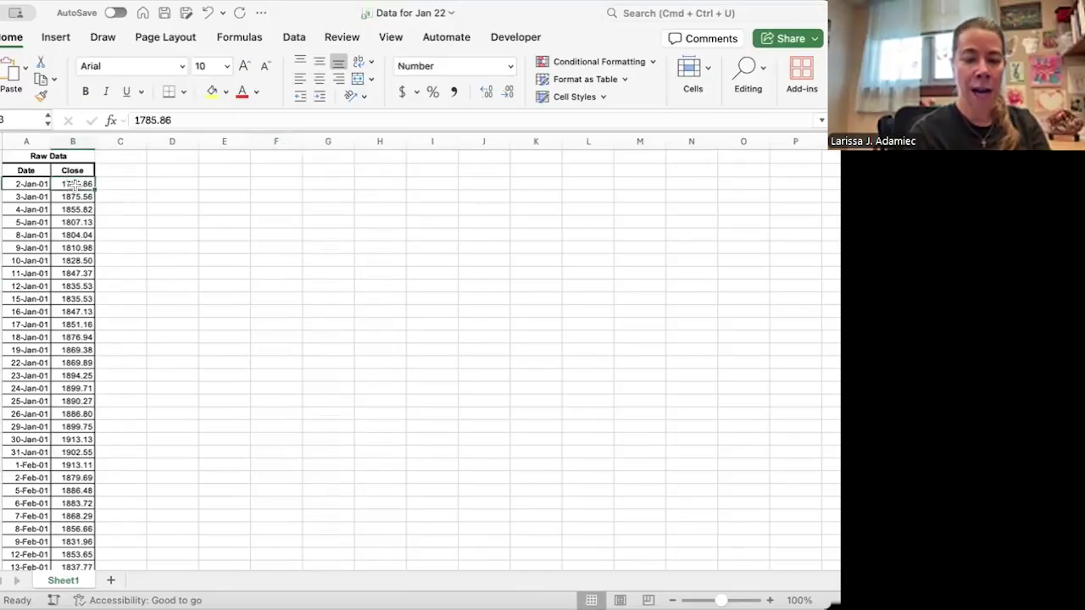
pyautogui.press('super+shift+Down')
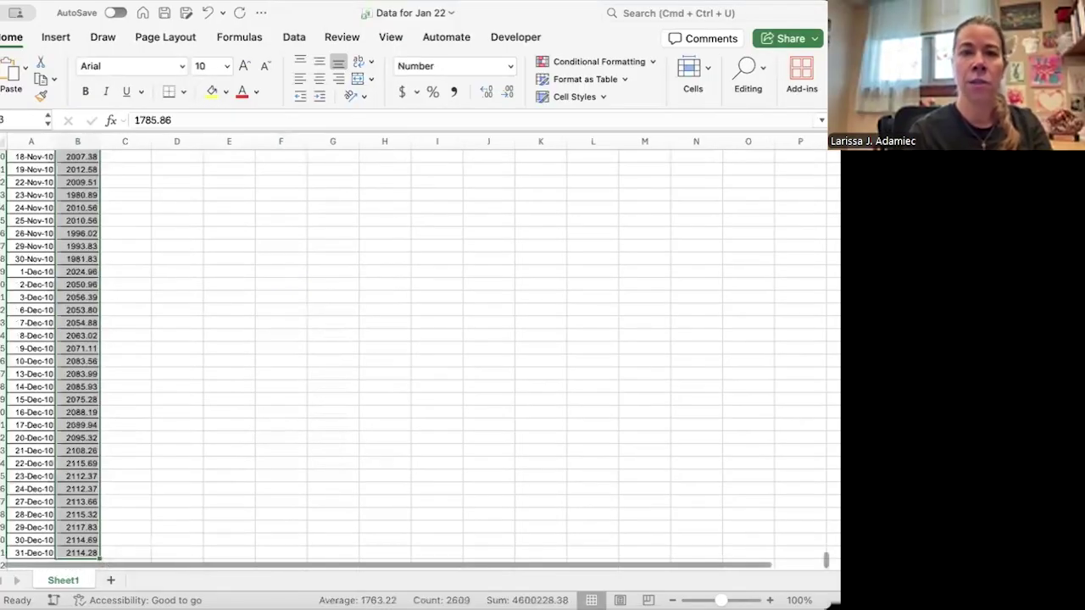
pyautogui.click(54, 36)
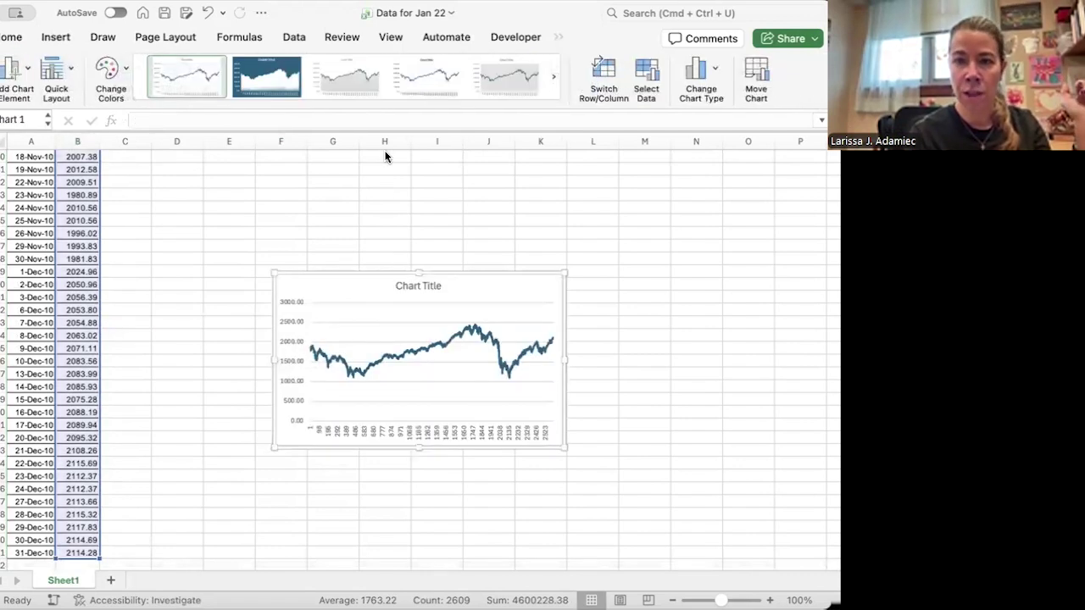
# Set the closing price chart's horizontal axis labels to the dates in A3:A2611.
pyautogui.rightClick(412, 434)
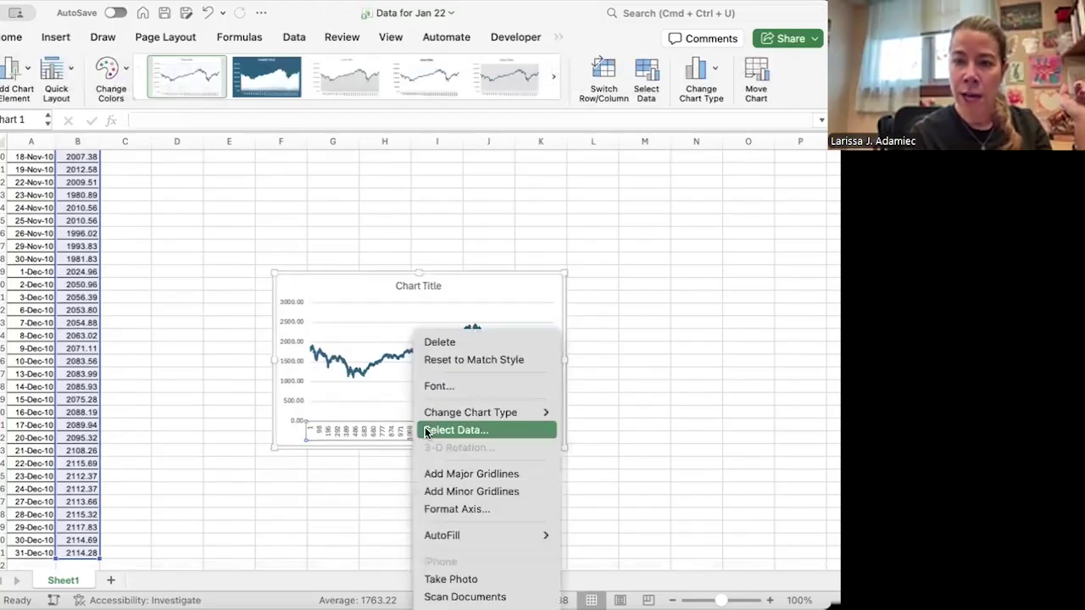
pyautogui.click(439, 432)
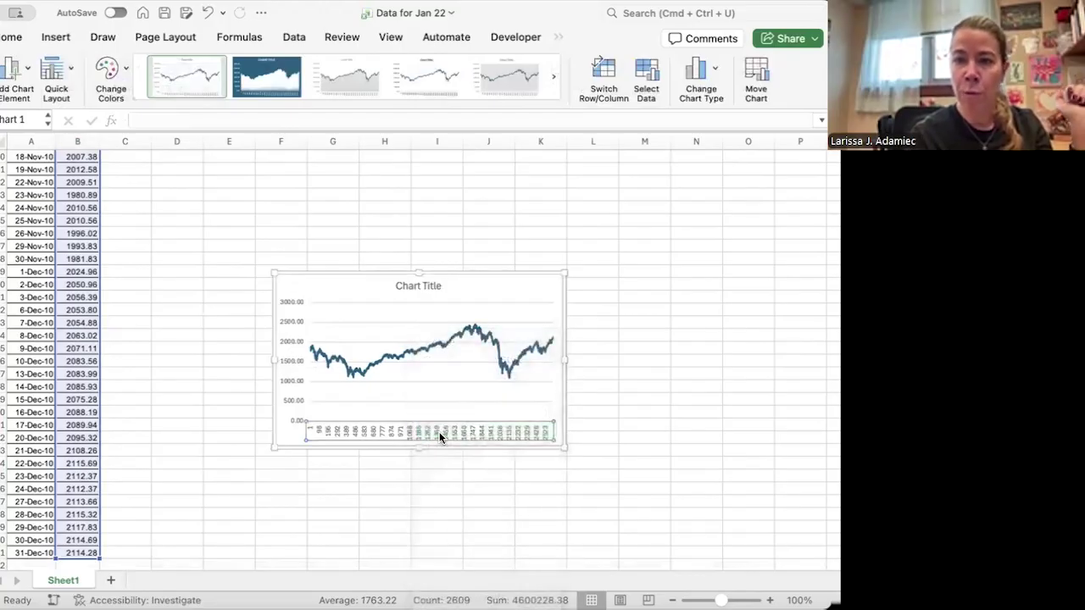
pyautogui.click(424, 320)
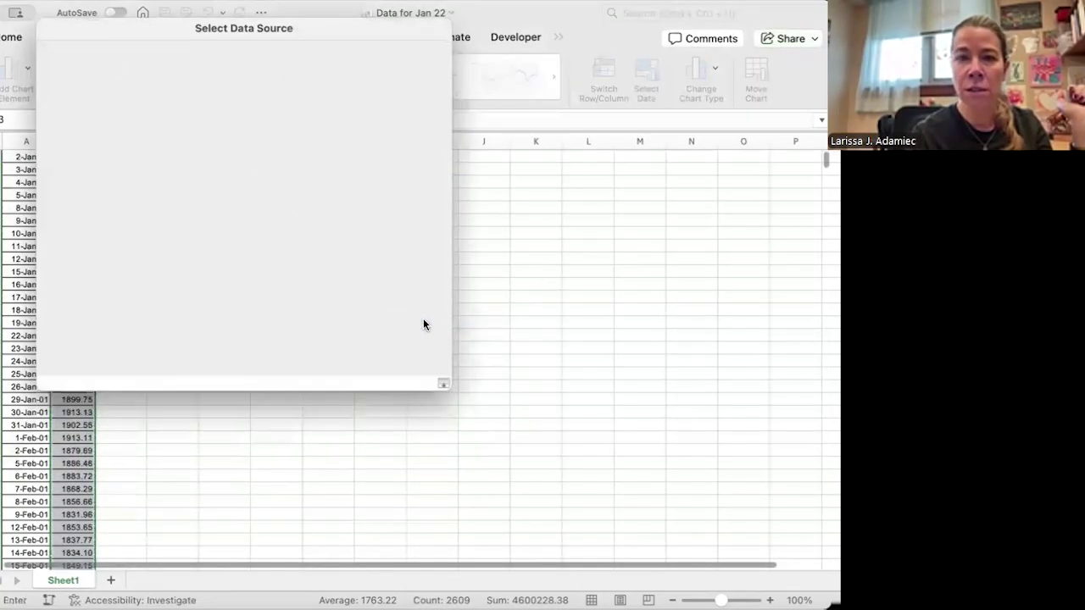
pyautogui.scroll(2, 122, 236)
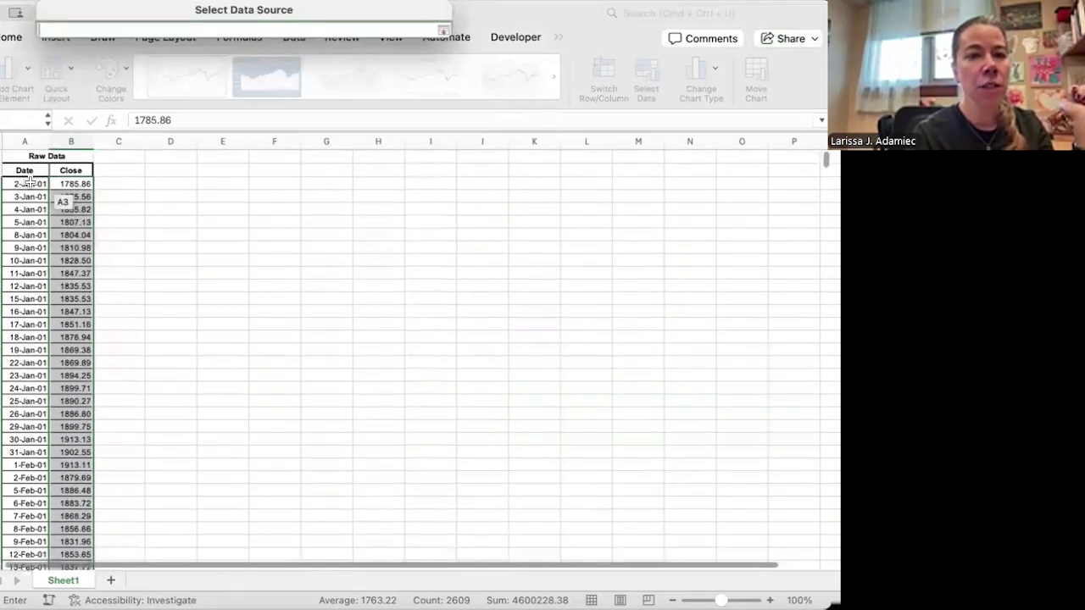
pyautogui.click(26, 187)
pyautogui.hotkey('ctrl', 'shift', 'Down')
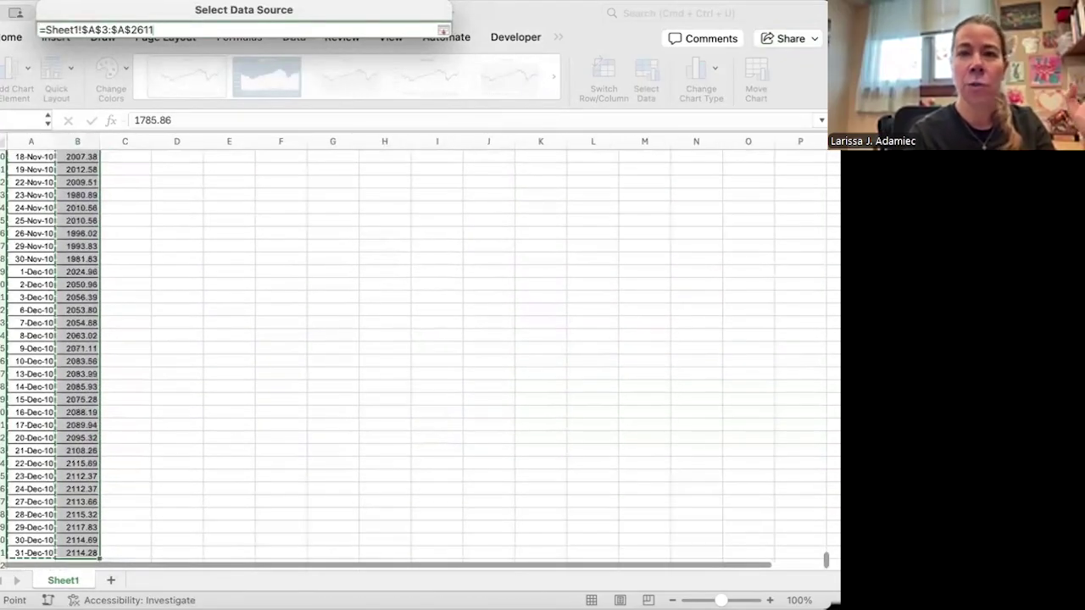
pyautogui.click(443, 31)
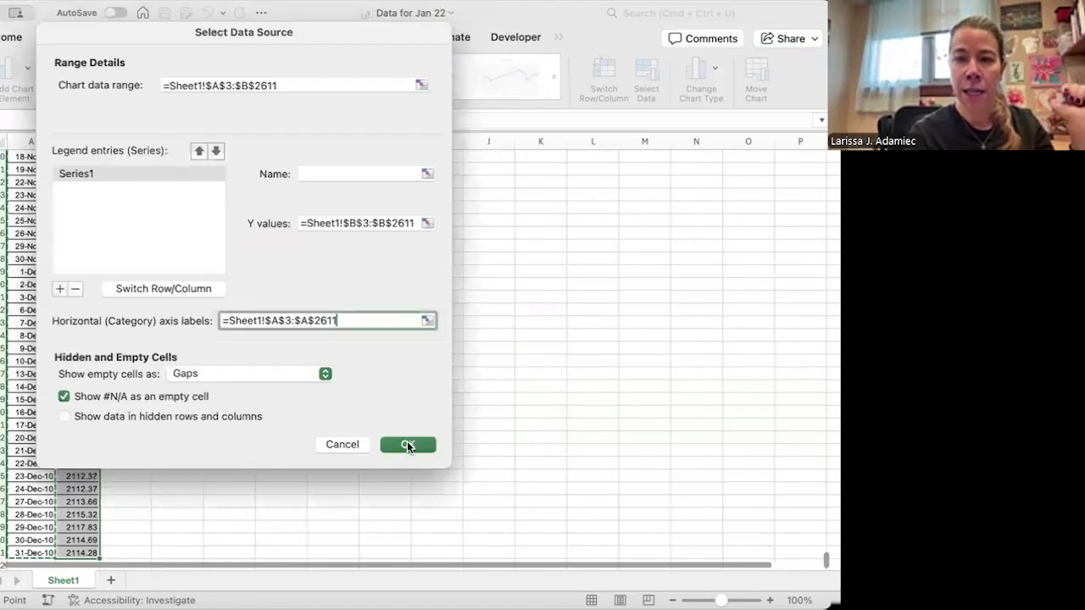
pyautogui.click(408, 444)
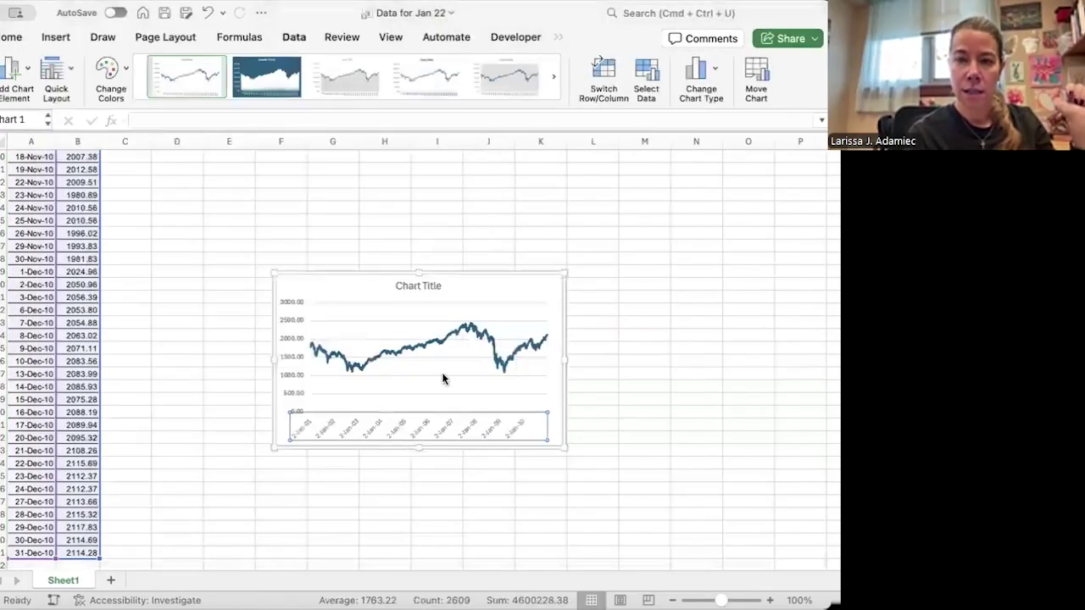
# Replace the placeholder title of the price chart with SPX.
pyautogui.click(407, 281)
pyautogui.click(407, 282)
pyautogui.write('SPX')
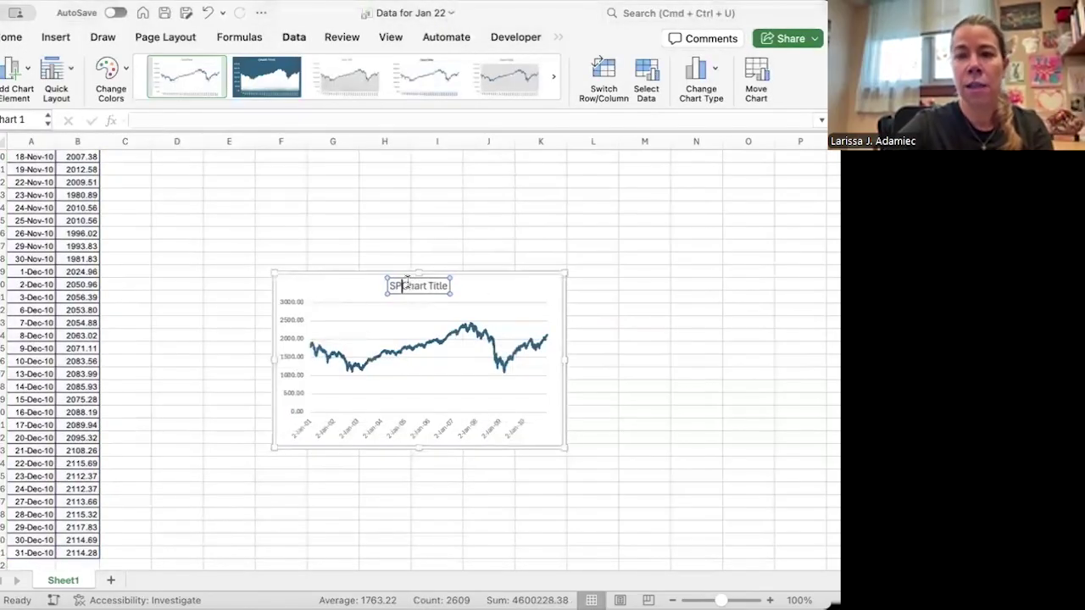
pyautogui.tripleClick(423, 286)
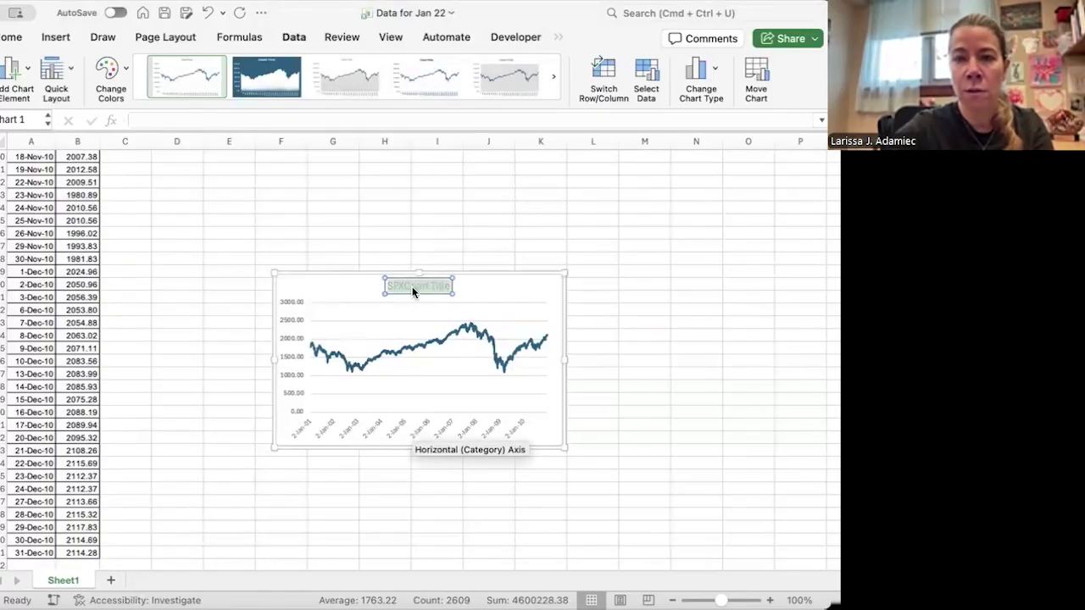
pyautogui.write('SPX')
pyautogui.click(475, 290)
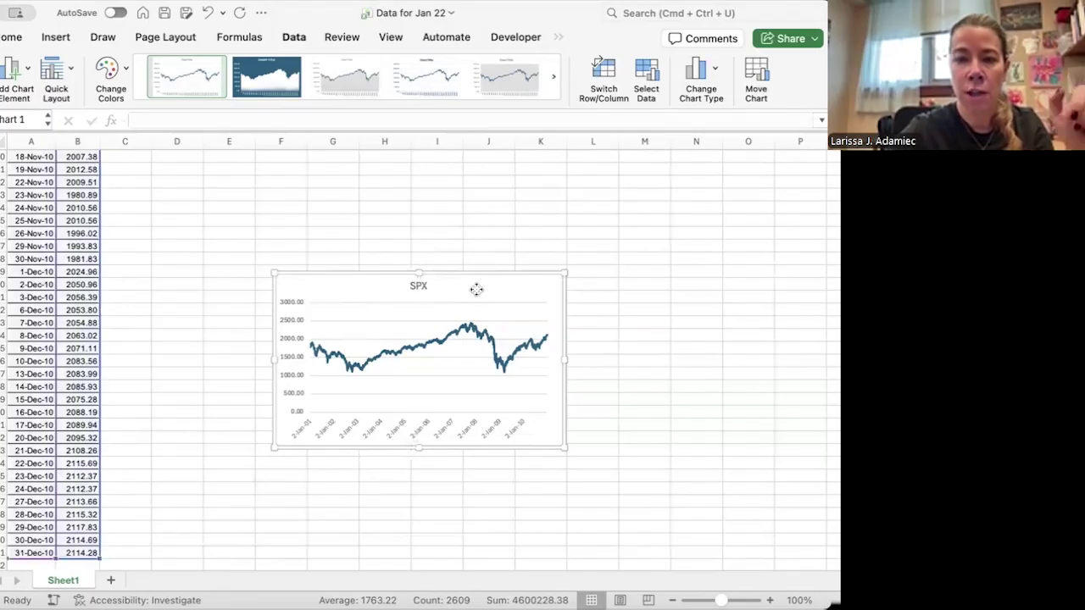
# Cut the SPX chart and paste it at cell E2, near the start of the data.
pyautogui.rightClick(476, 291)
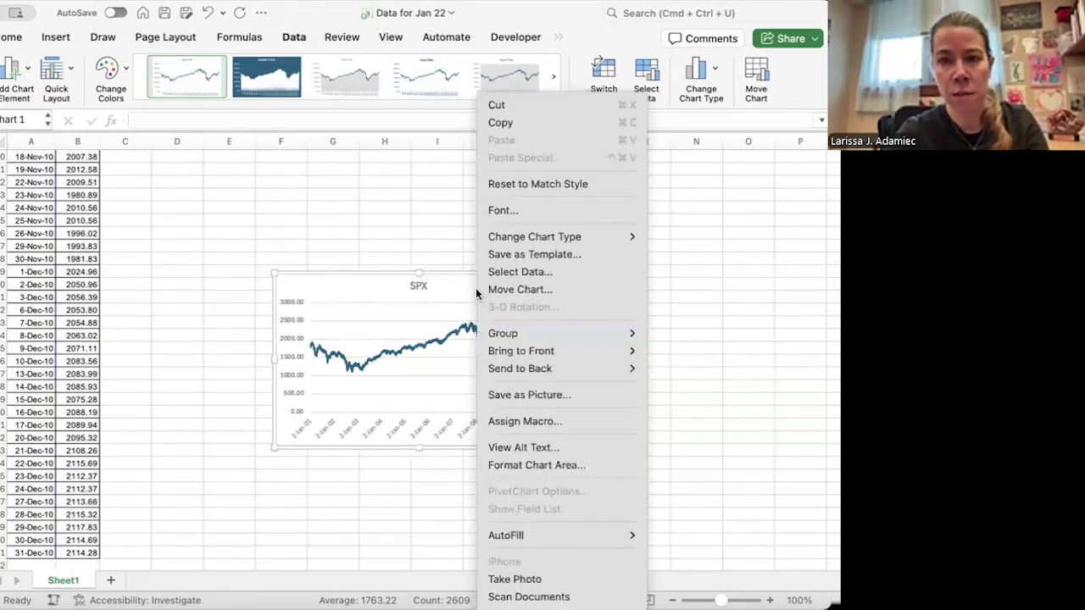
pyautogui.click(497, 105)
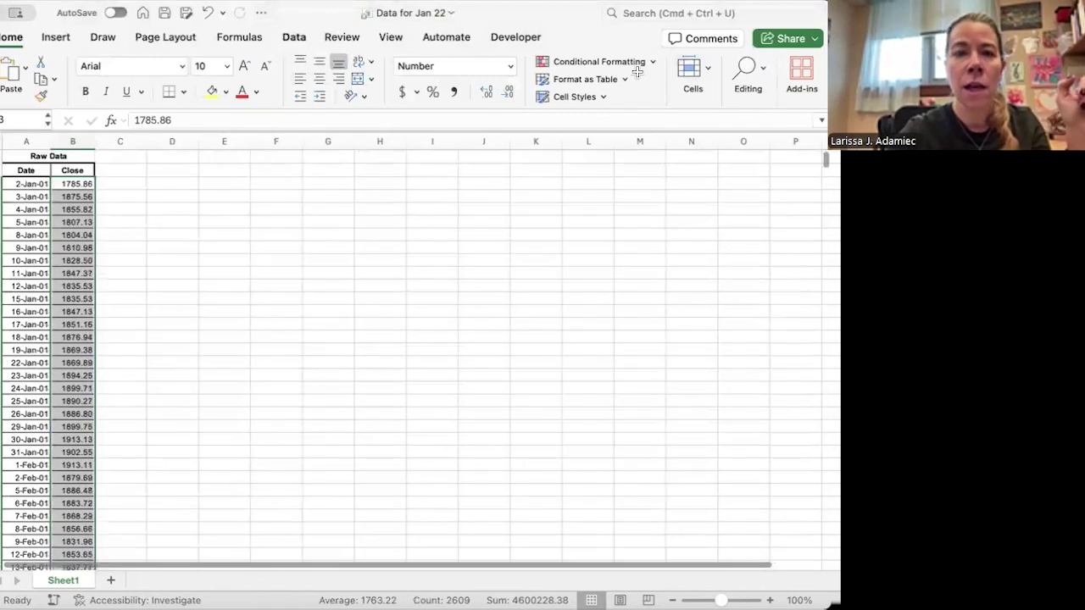
pyautogui.click(225, 168)
pyautogui.rightClick(225, 168)
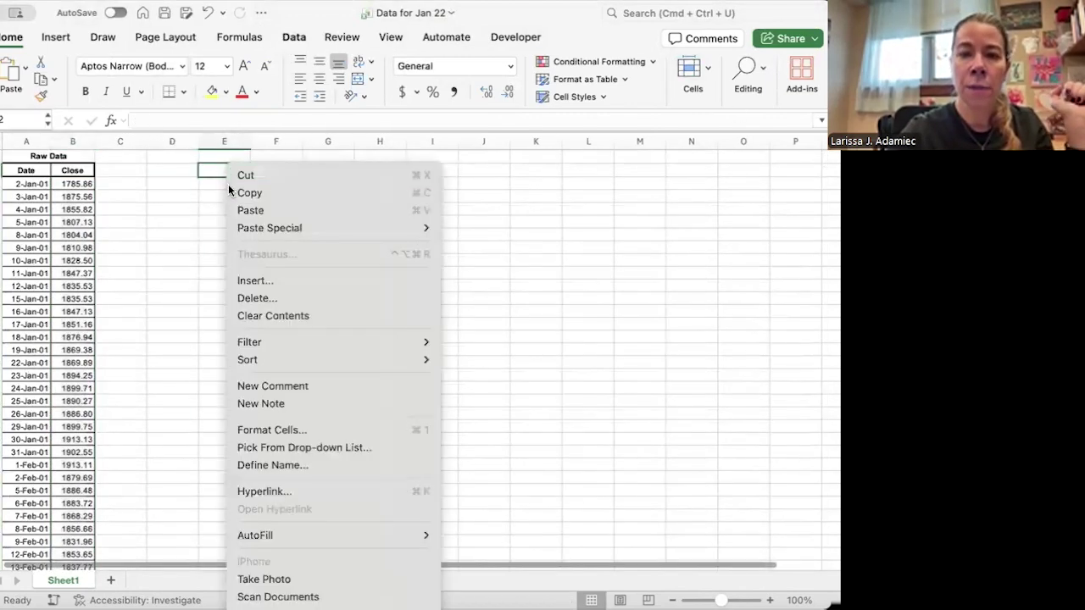
pyautogui.click(244, 213)
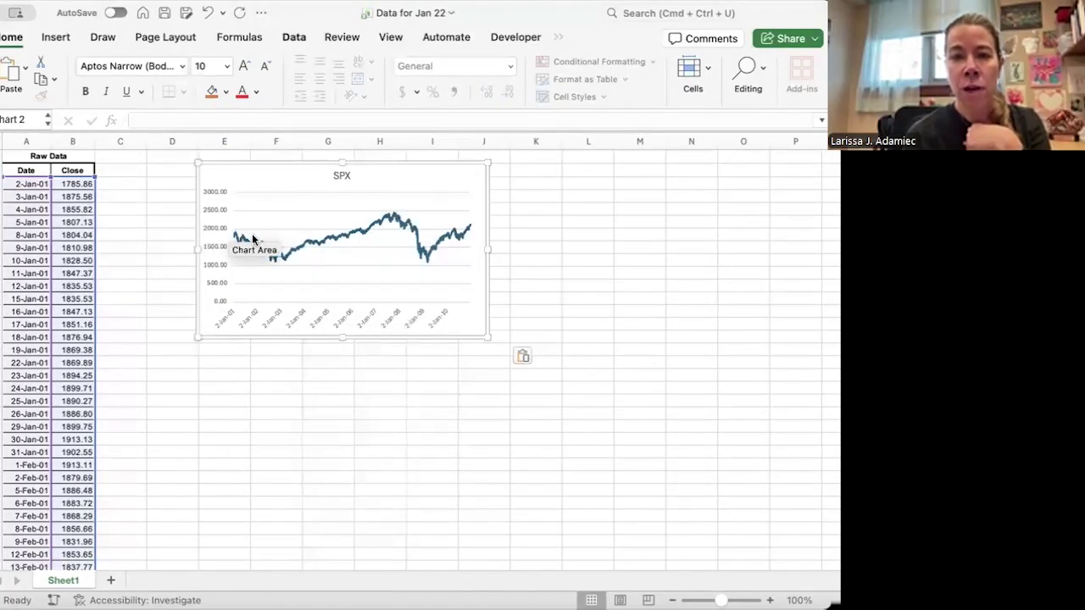
# Shift the SPX chart two columns over so that it starts at column G.
pyautogui.moveTo(282, 266)
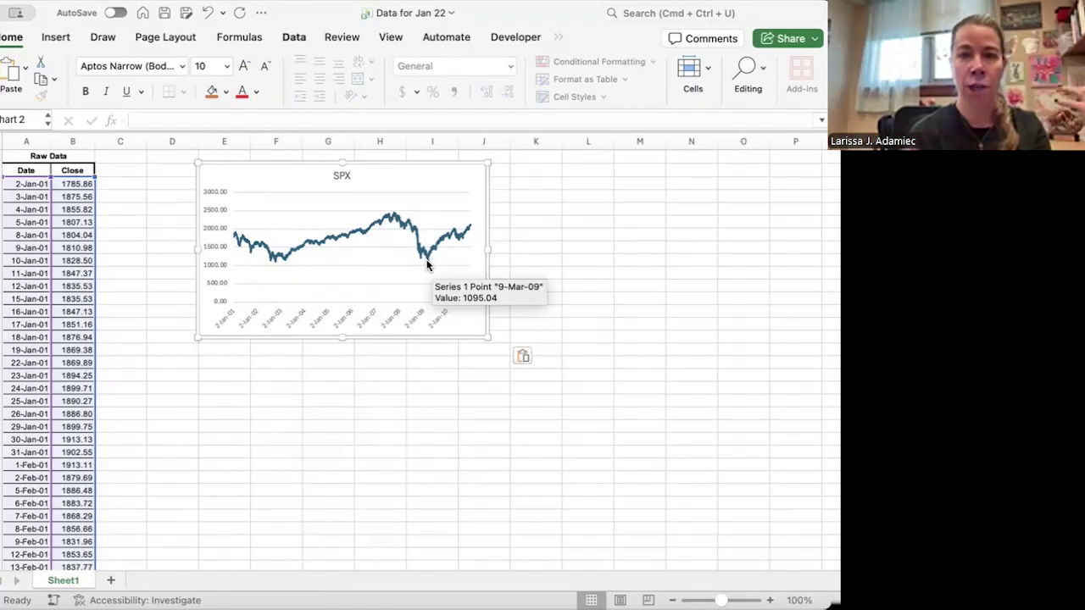
pyautogui.moveTo(473, 229)
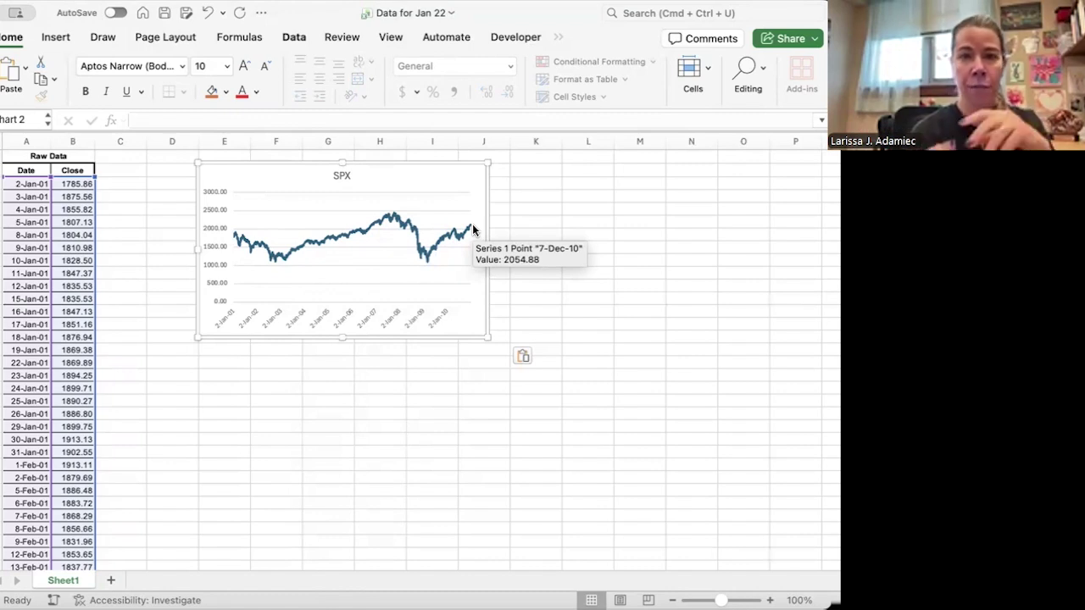
pyautogui.click(421, 173)
pyautogui.moveTo(421, 174); pyautogui.dragTo(527, 177)
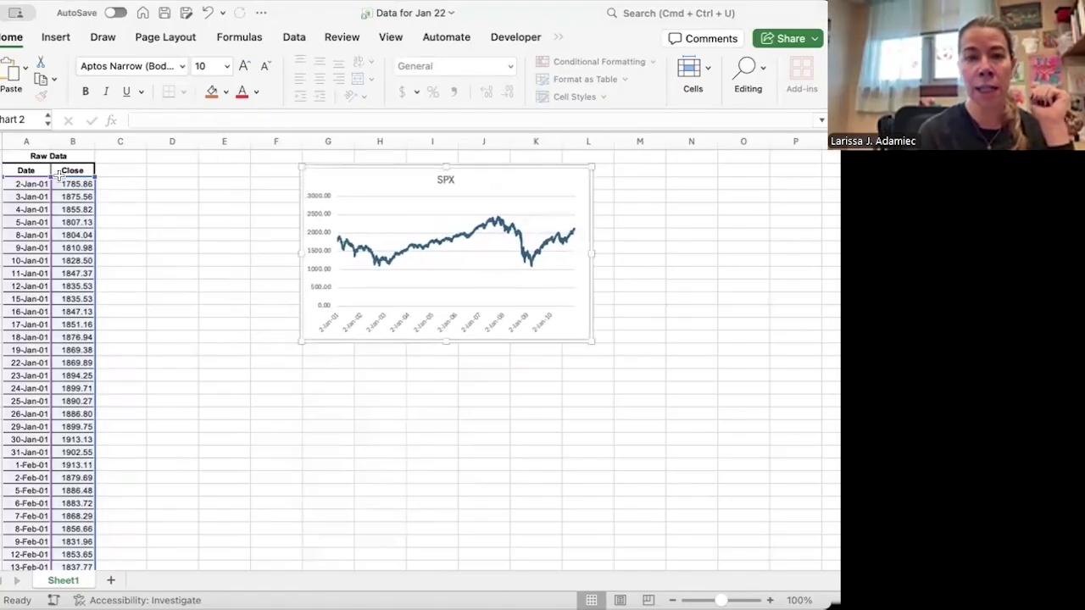
# Enter the header Returns in cell C3, next to the first closing price.
pyautogui.click(116, 180)
pyautogui.write('Re')
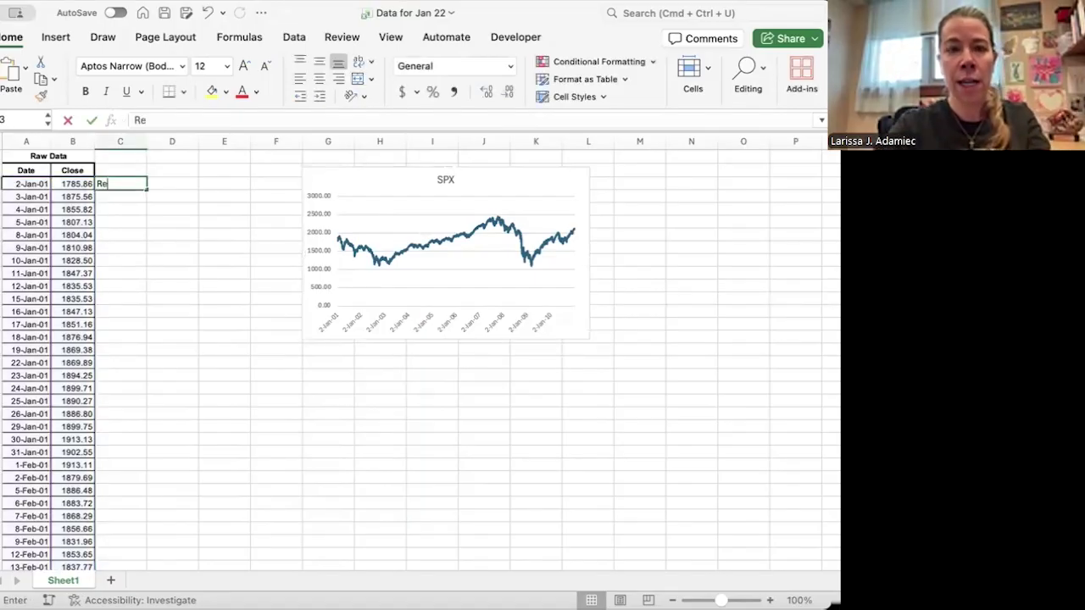
pyautogui.write('turns')
pyautogui.press('Return')
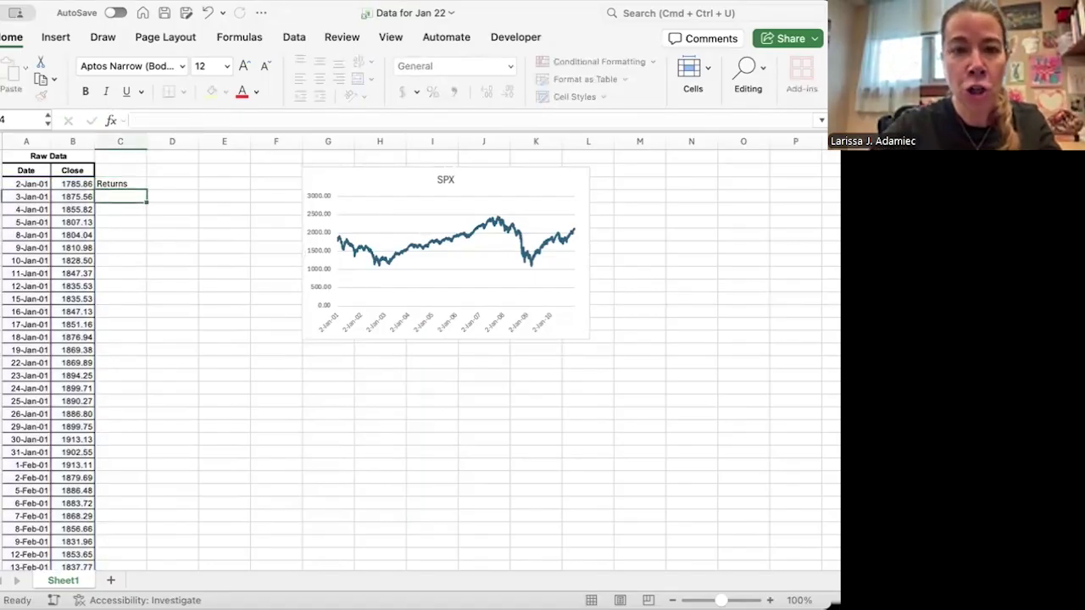
# Calculate the daily return in C4 with =(B4-B3)/B3 and fill the formula down to the last date.
pyautogui.write('=(B4-')
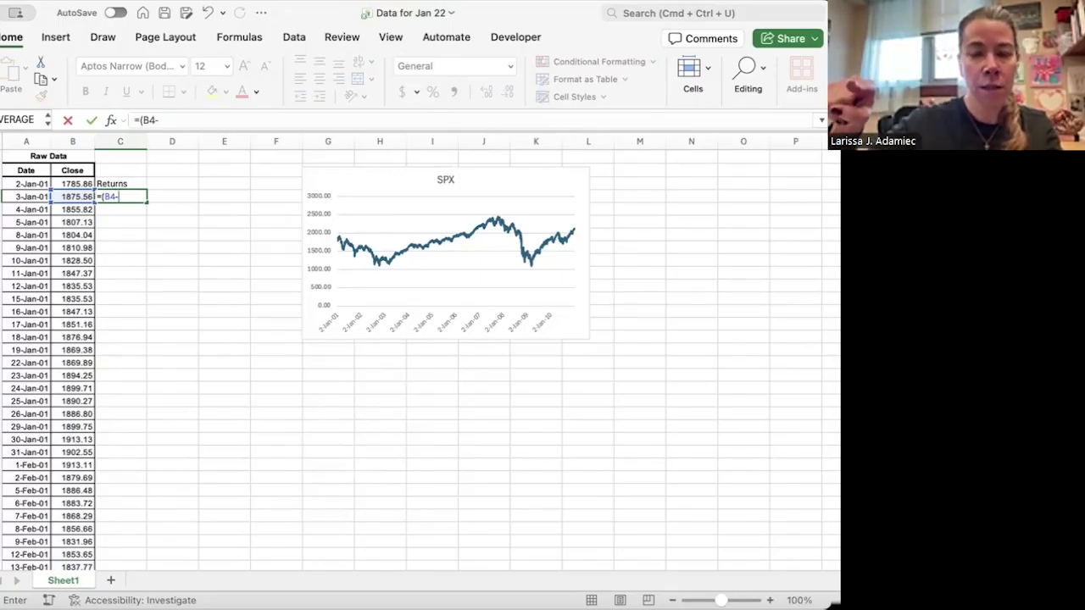
pyautogui.write('B3)')
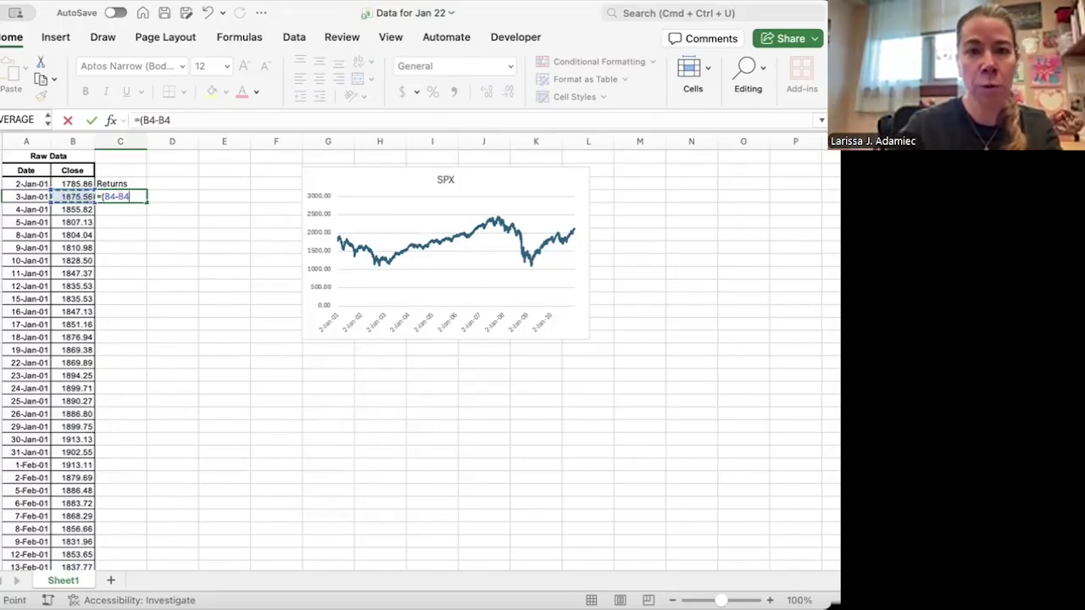
pyautogui.write('/B3')
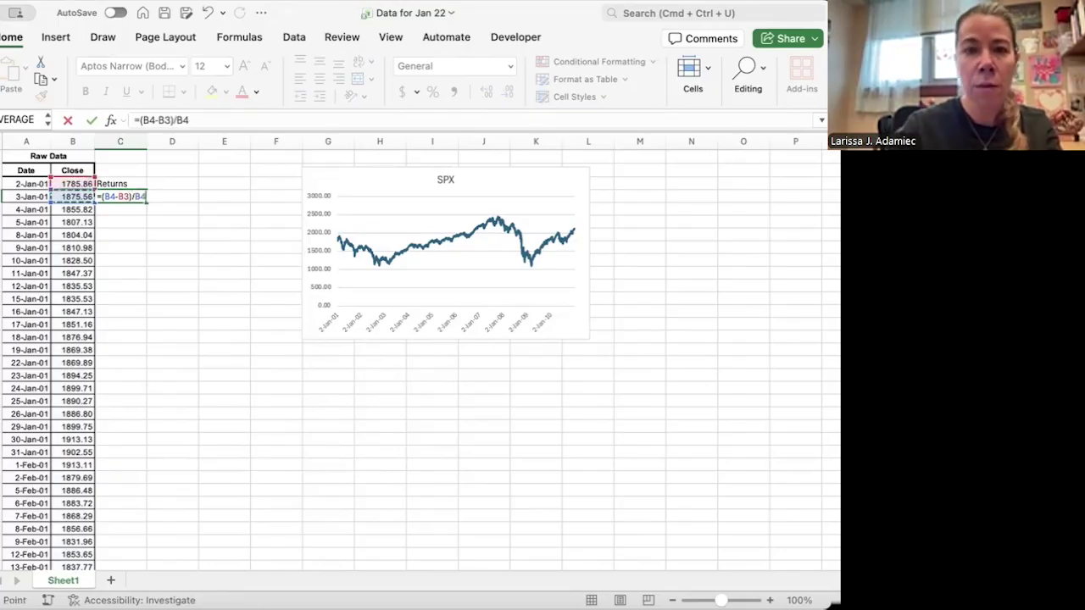
pyautogui.press('Return')
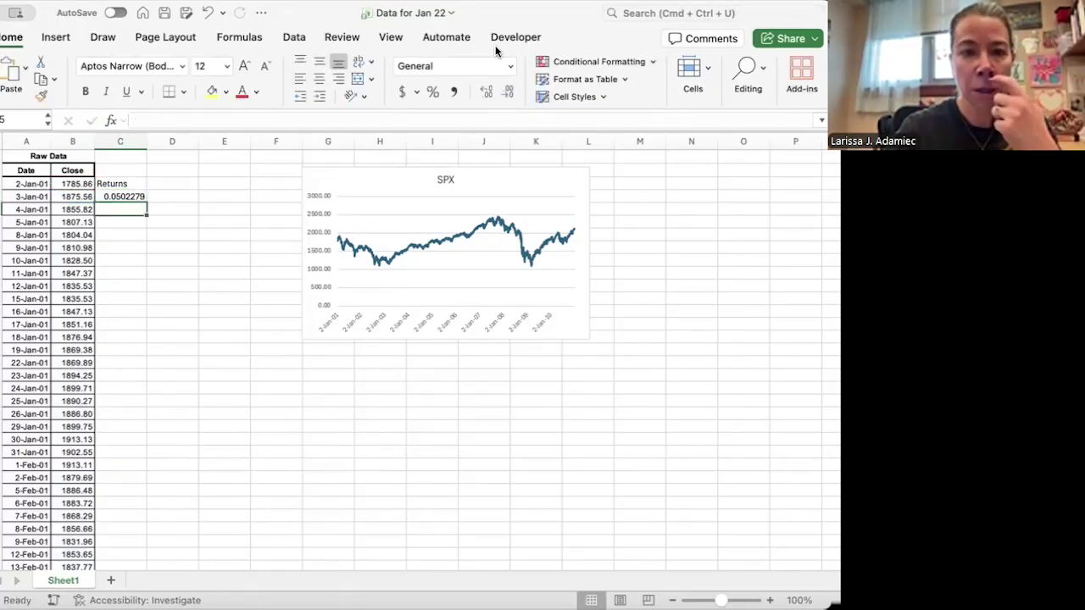
pyautogui.click(138, 196)
pyautogui.doubleClick(146, 204)
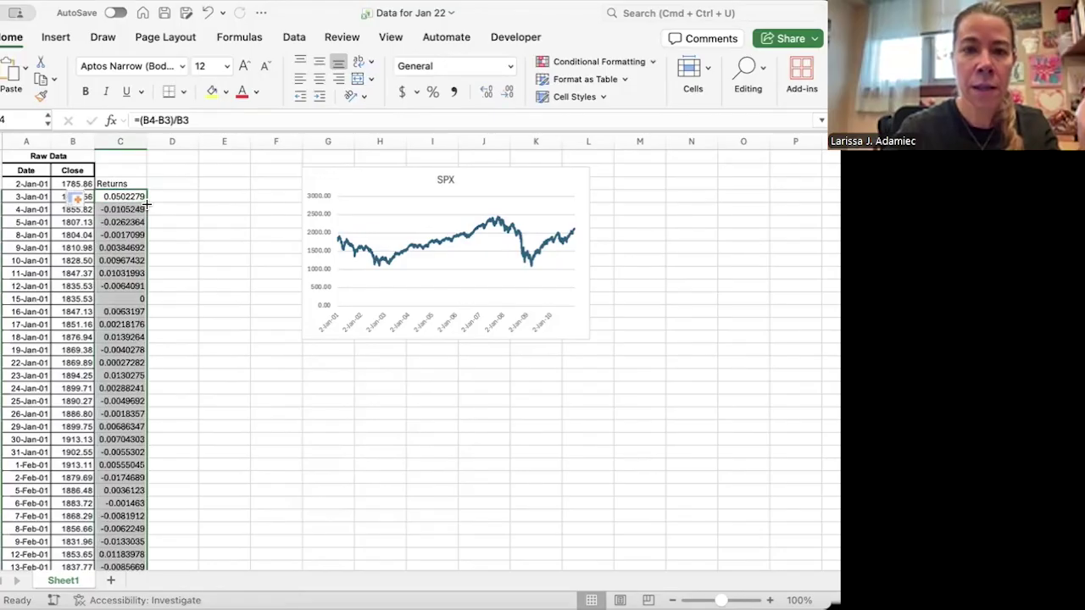
# Insert a line chart of the Returns column, C3:C2611 including its header.
pyautogui.click(111, 196)
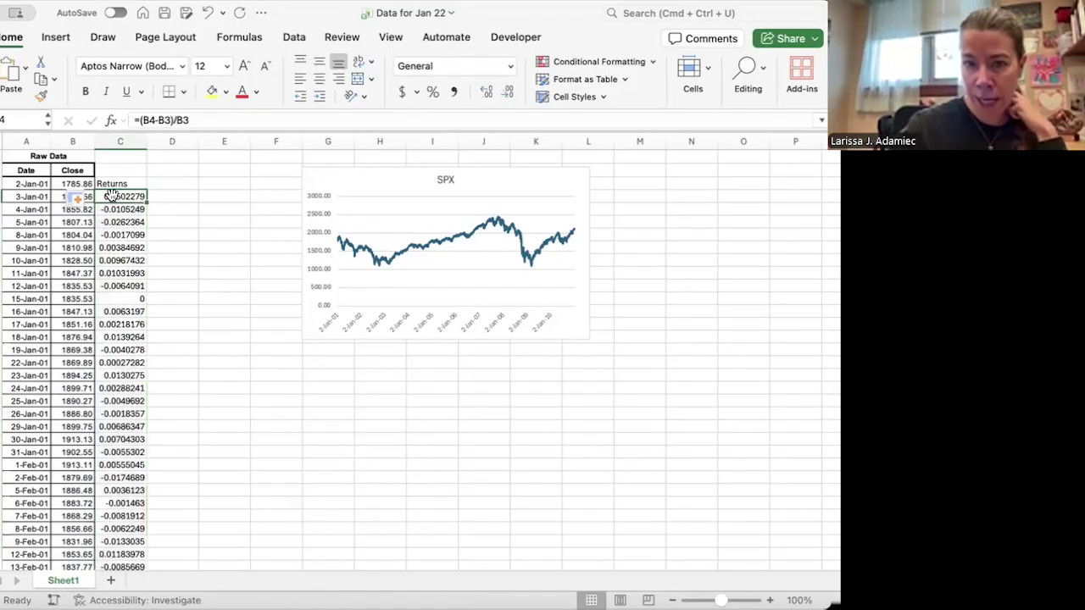
pyautogui.press('Up')
pyautogui.press('super+shift+Down')
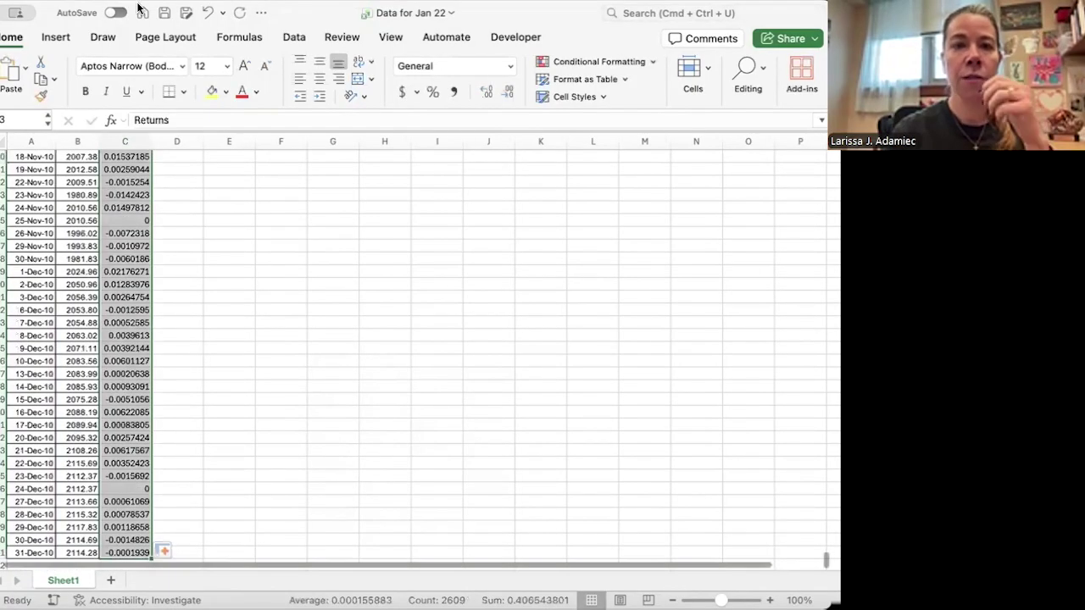
pyautogui.click(60, 38)
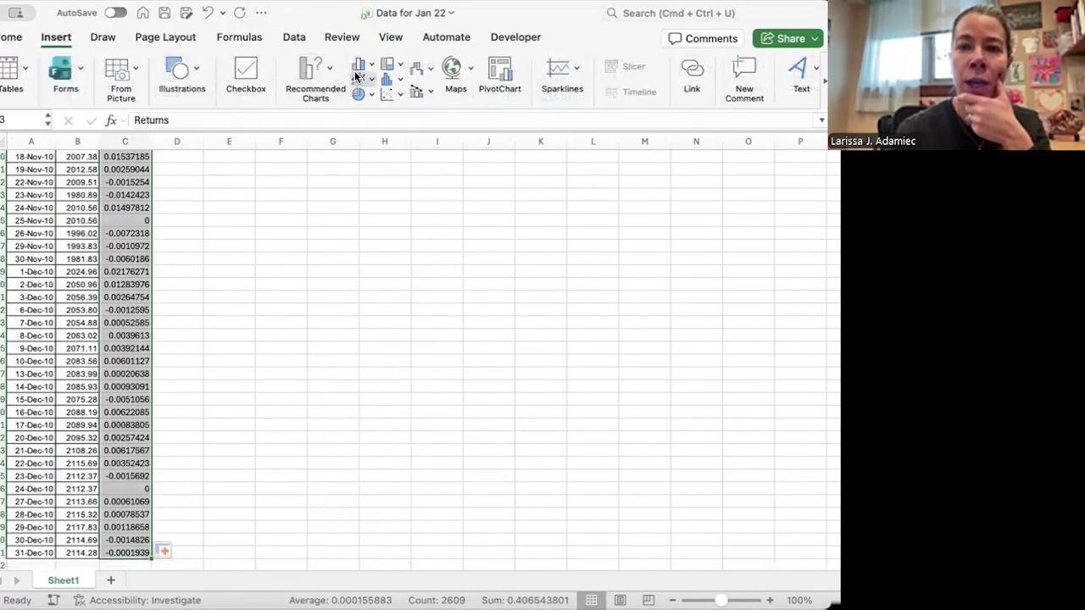
pyautogui.click(396, 162)
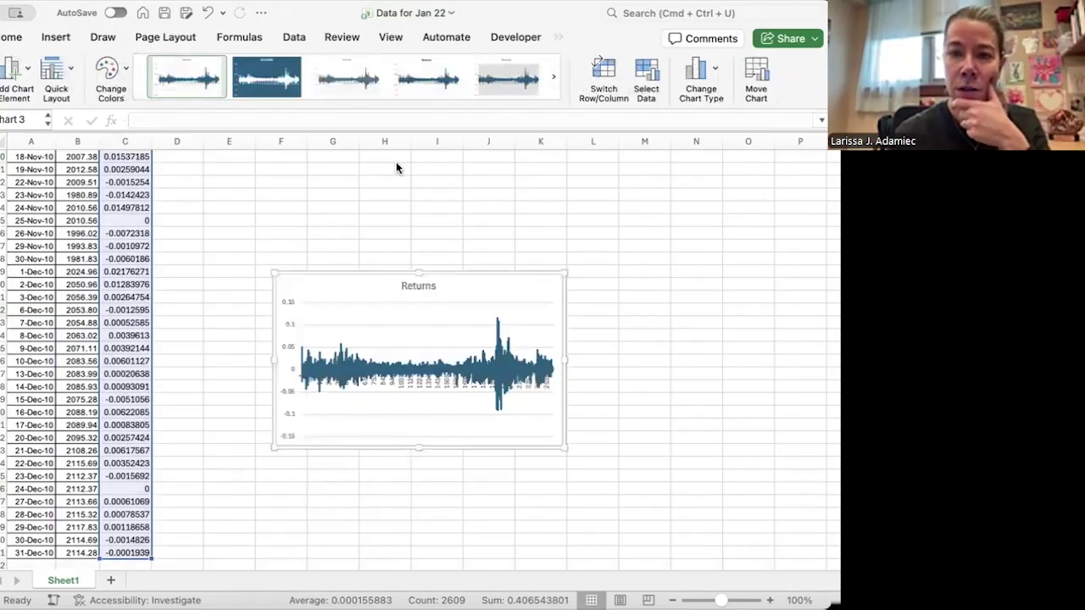
# Set the Returns chart's horizontal axis labels to the dates in A4:A2611.
pyautogui.rightClick(436, 382)
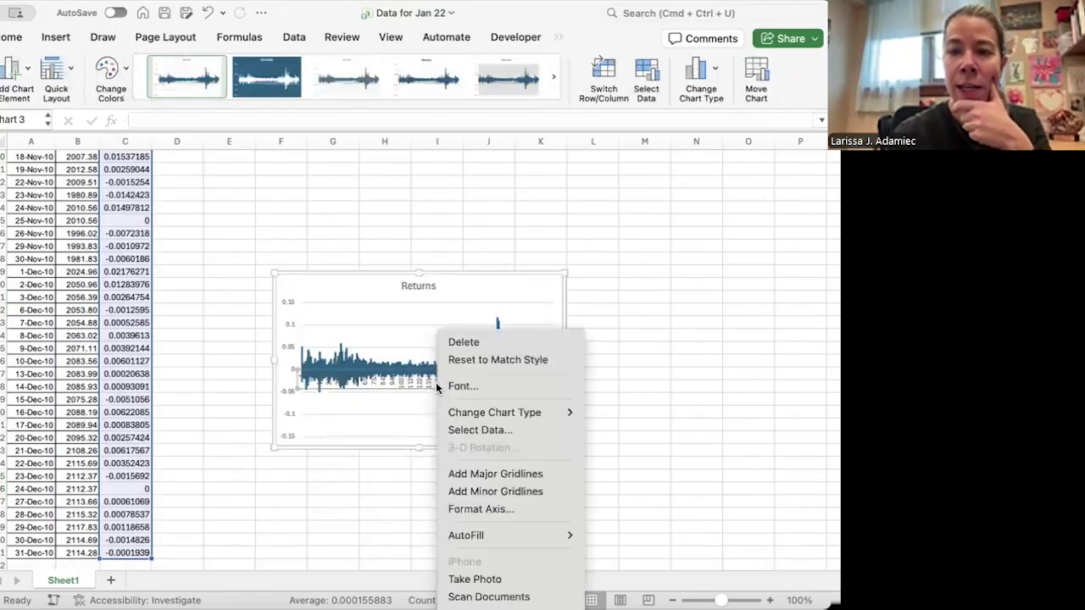
pyautogui.click(464, 438)
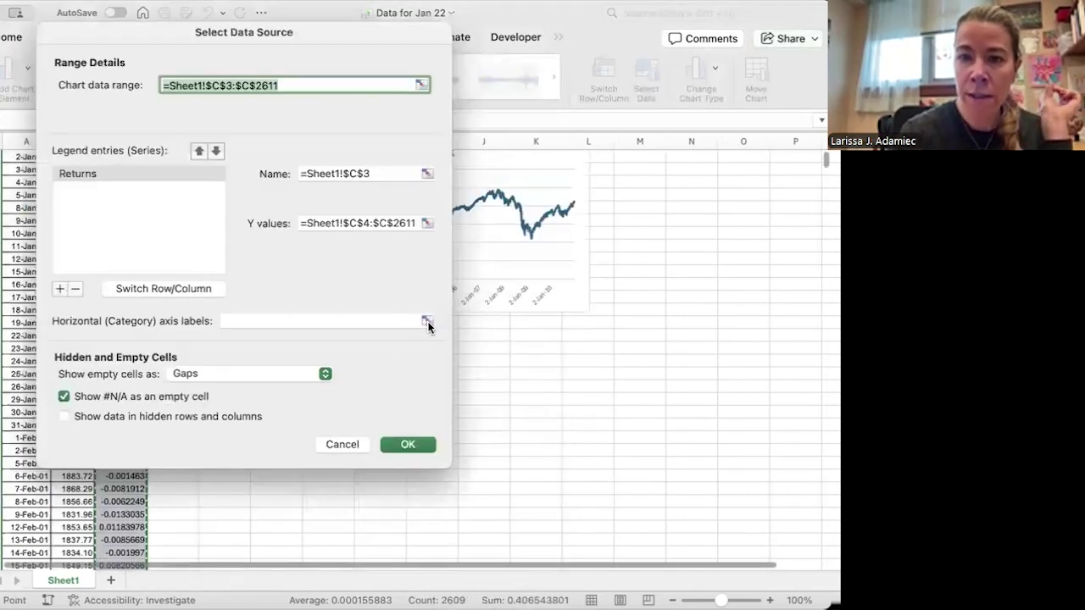
pyautogui.click(427, 321)
pyautogui.scroll(3, 170, 339)
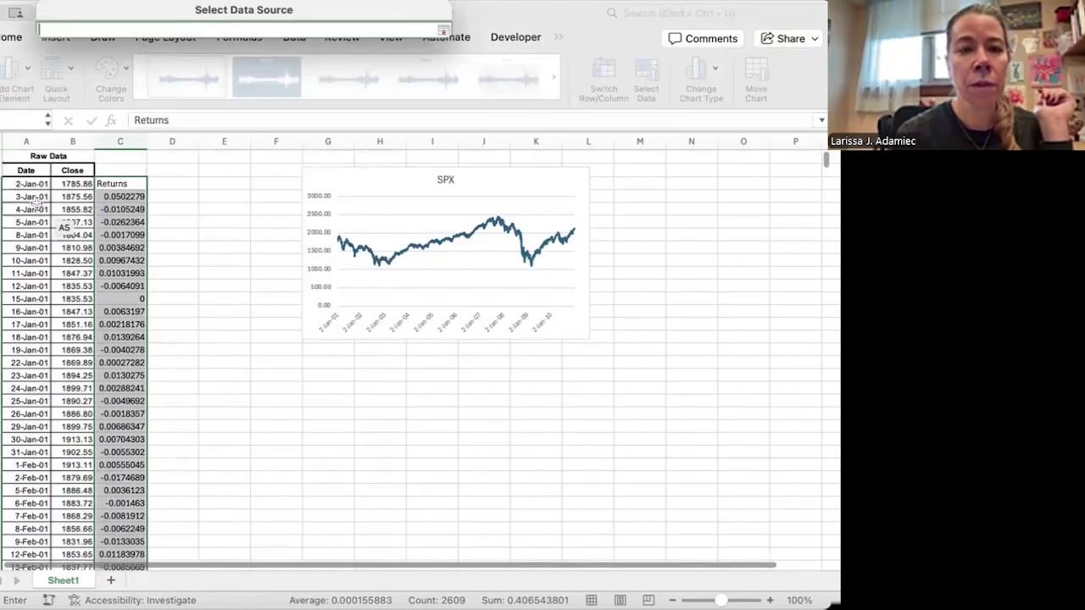
pyautogui.click(37, 198)
pyautogui.hotkey('ctrl', 'shift', 'Down')
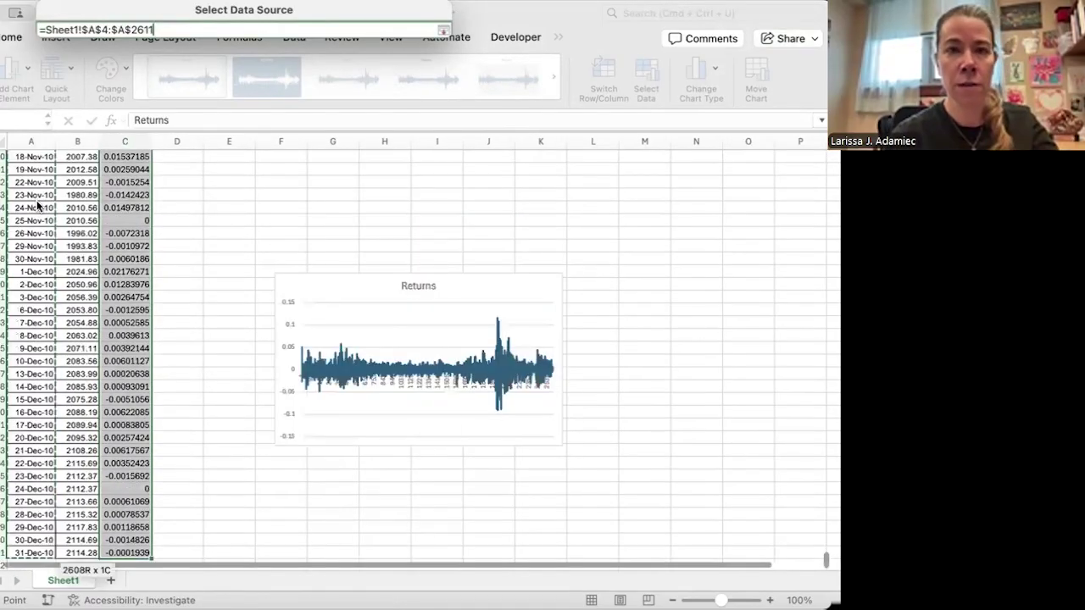
pyautogui.click(443, 31)
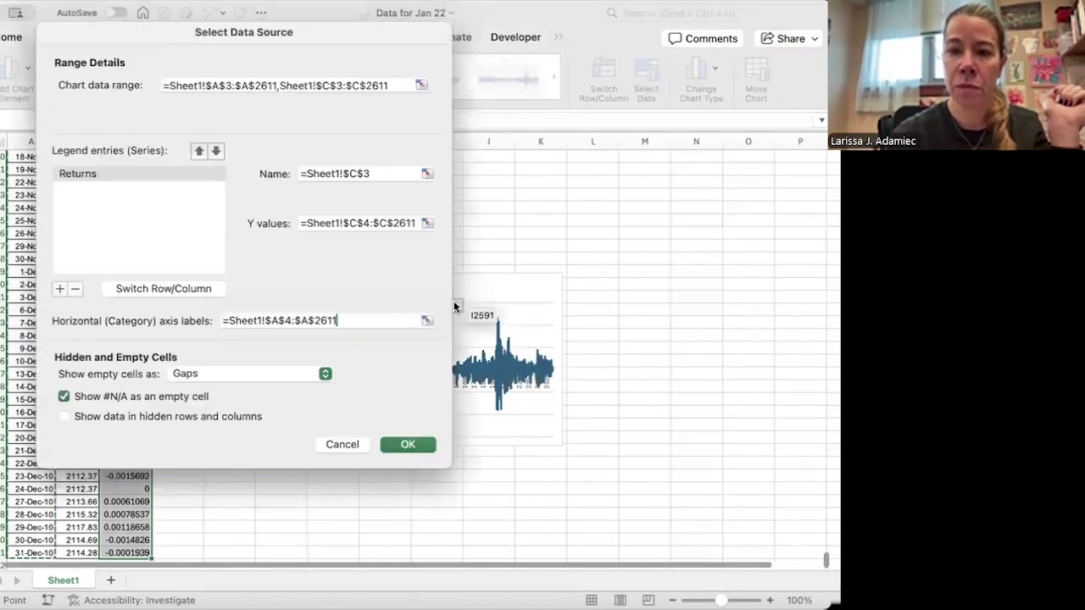
pyautogui.click(405, 447)
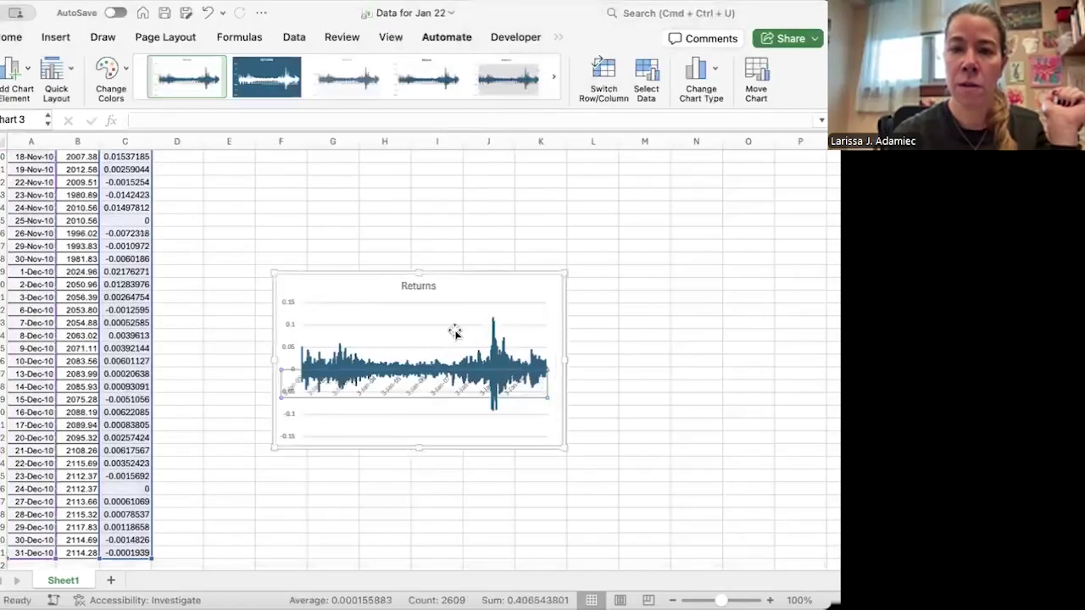
# Move the Returns chart from the end of the data to cell G18, beneath the SPX chart.
pyautogui.rightClick(480, 290)
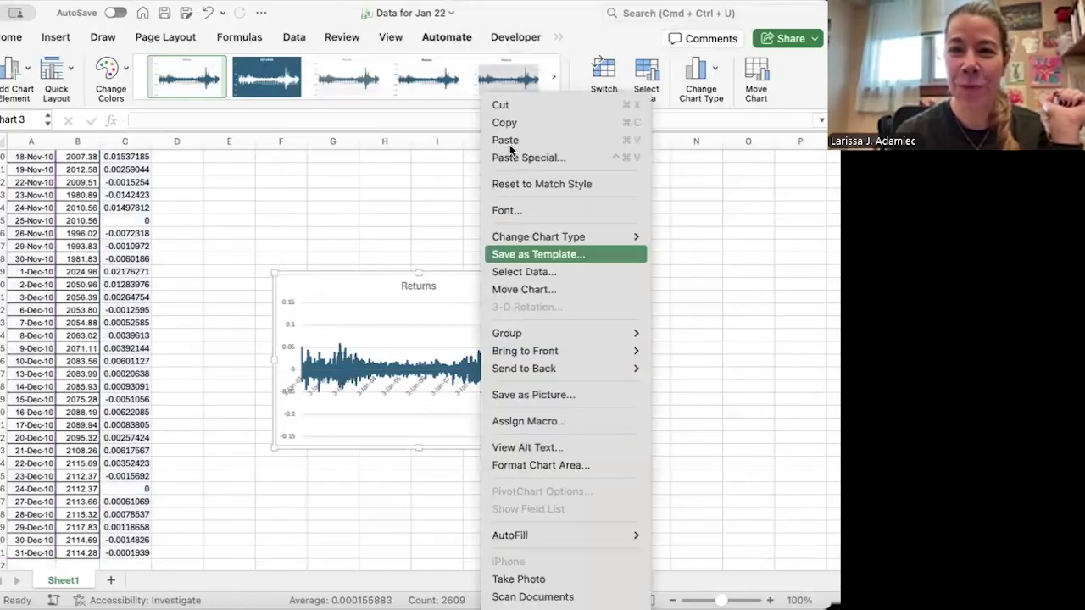
pyautogui.click(514, 105)
pyautogui.scroll(20, 451, 339)
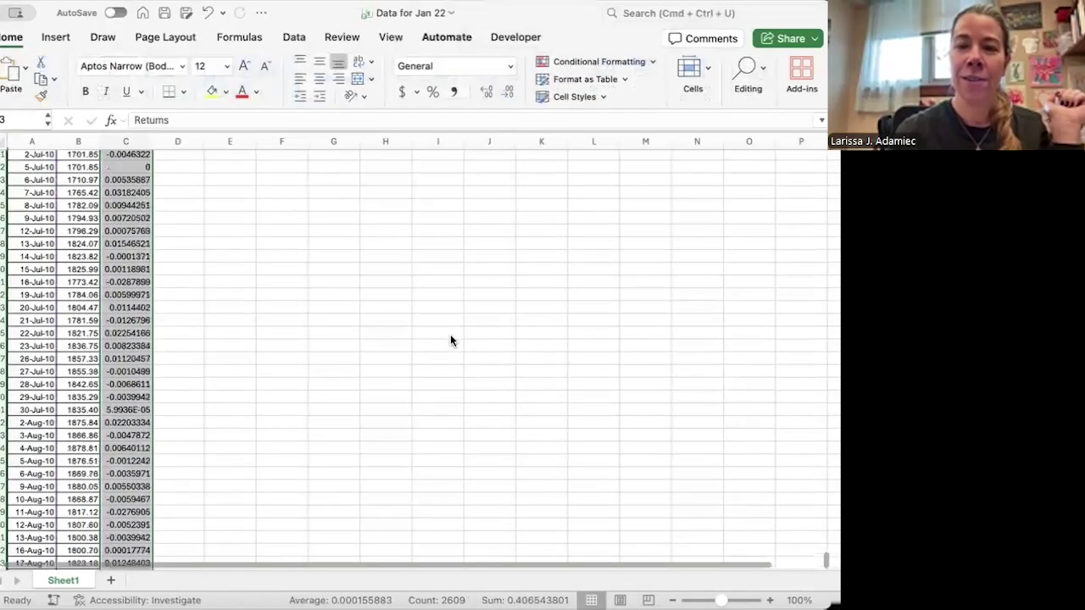
pyautogui.scroll(20, 450, 336)
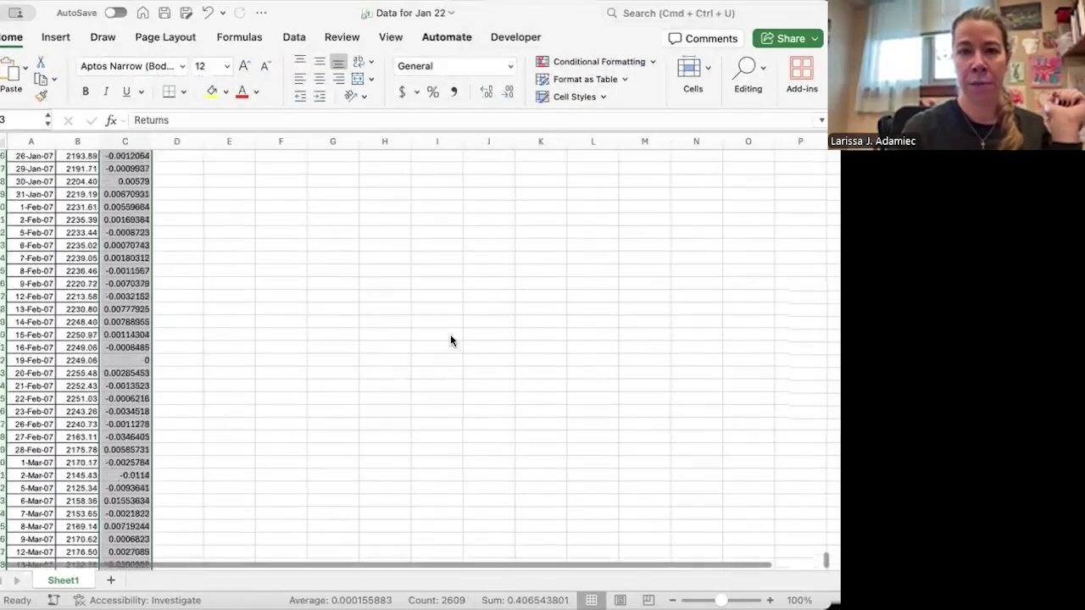
pyautogui.scroll(5, 450, 336)
pyautogui.rightClick(450, 340)
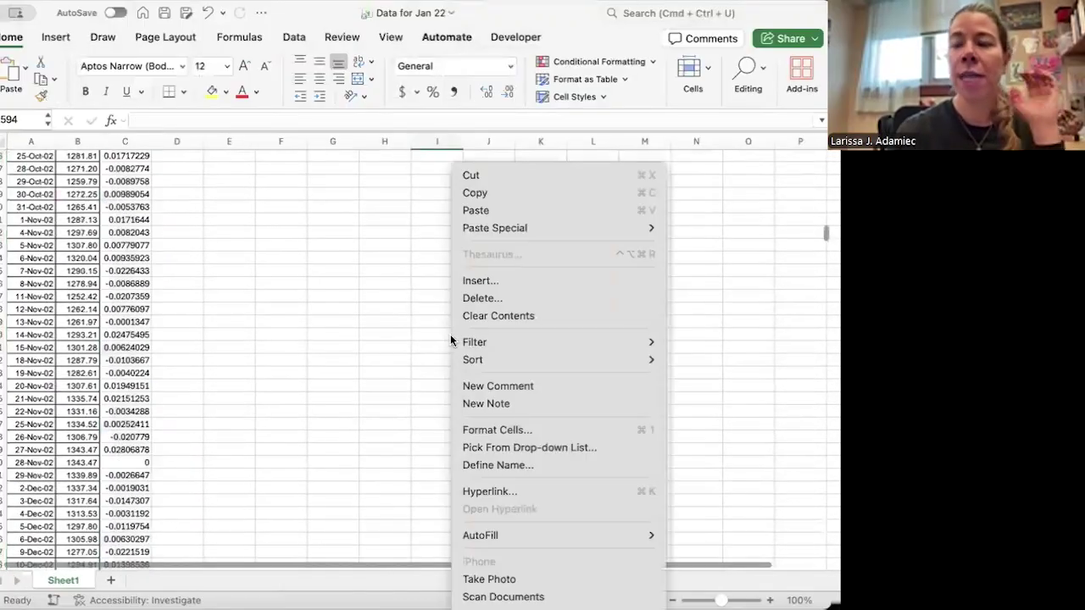
pyautogui.click(295, 222)
pyautogui.scroll(20, 295, 221)
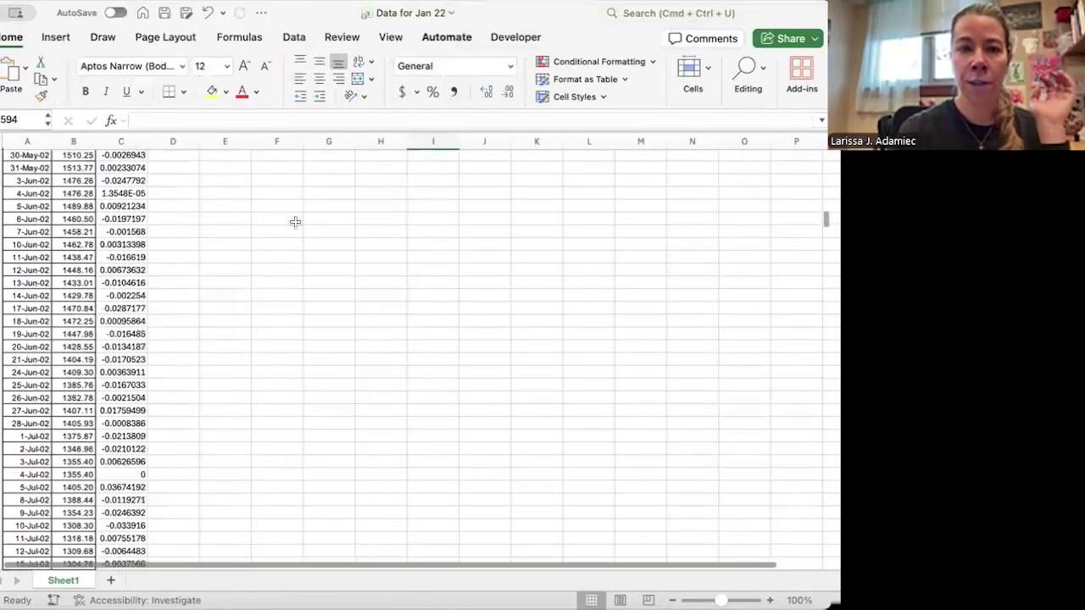
pyautogui.click(252, 298)
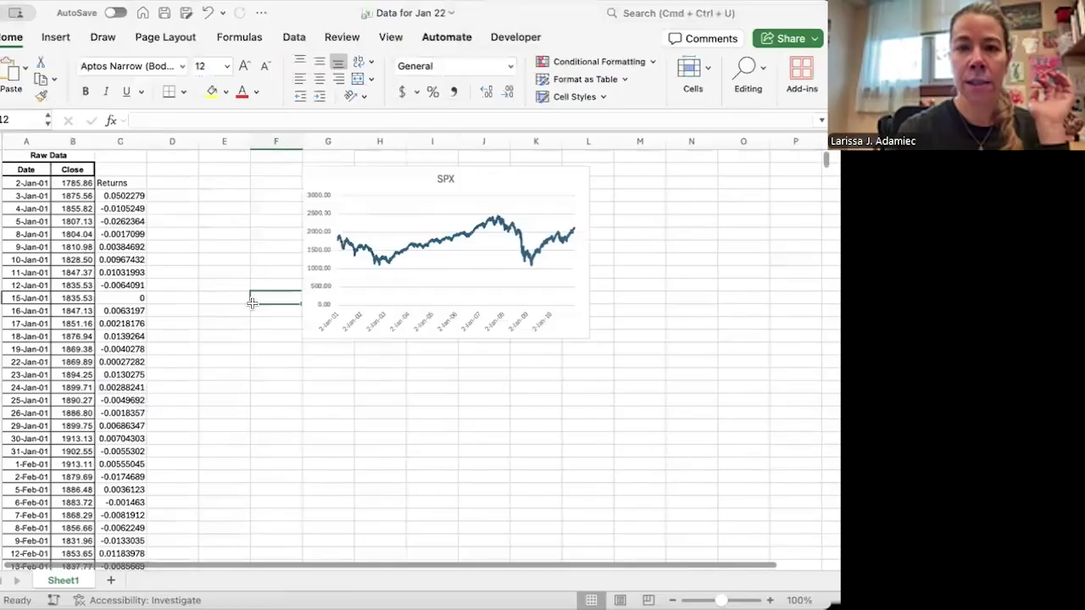
pyautogui.click(328, 373)
pyautogui.rightClick(327, 373)
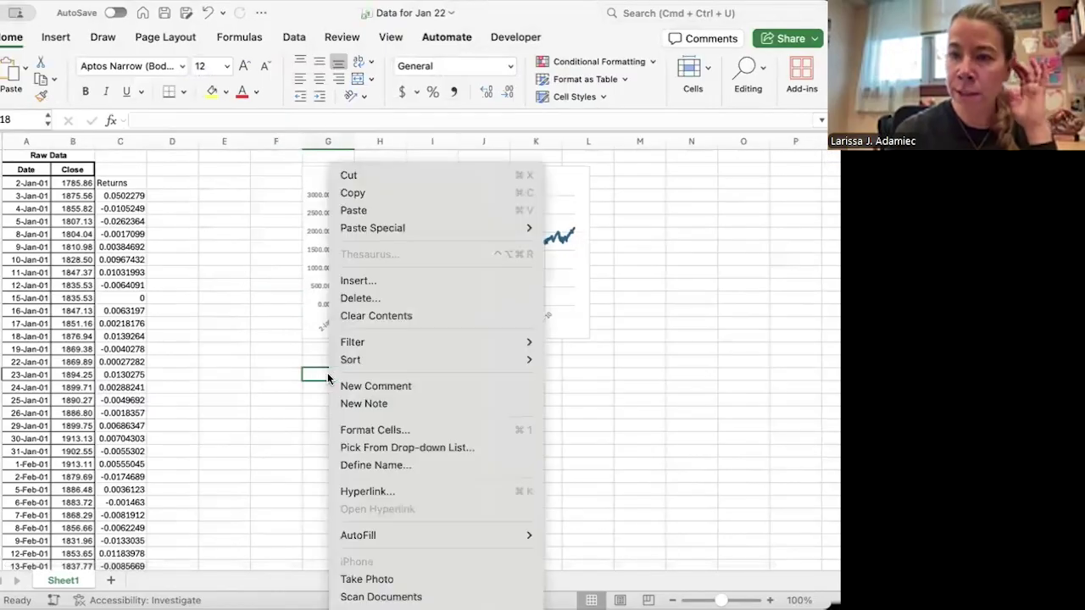
pyautogui.click(358, 211)
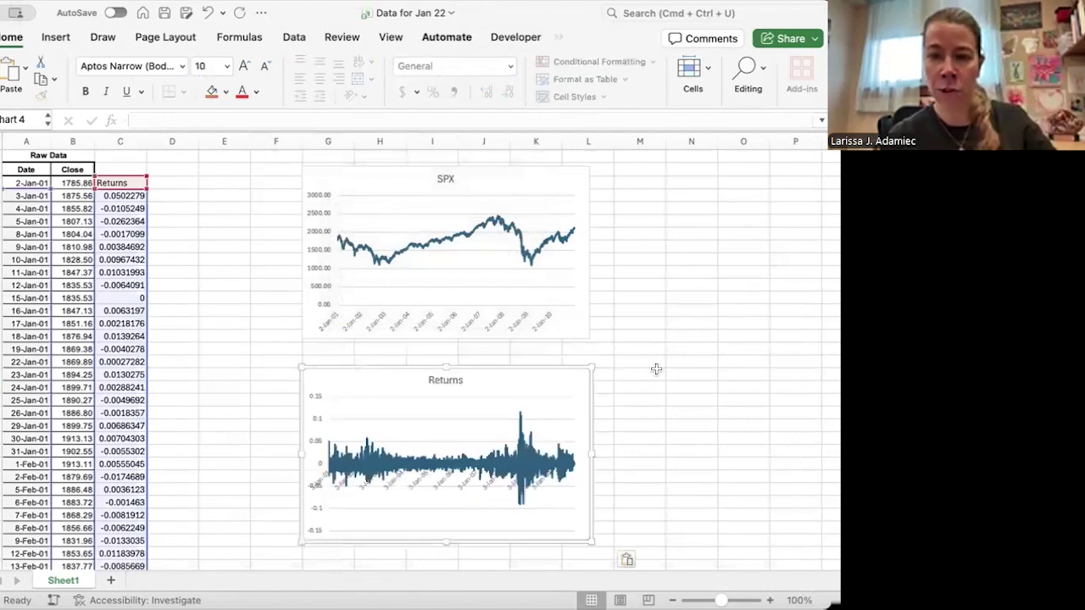
# Thin the line of the Returns chart's data series to a width of 0 pt.
pyautogui.rightClick(520, 462)
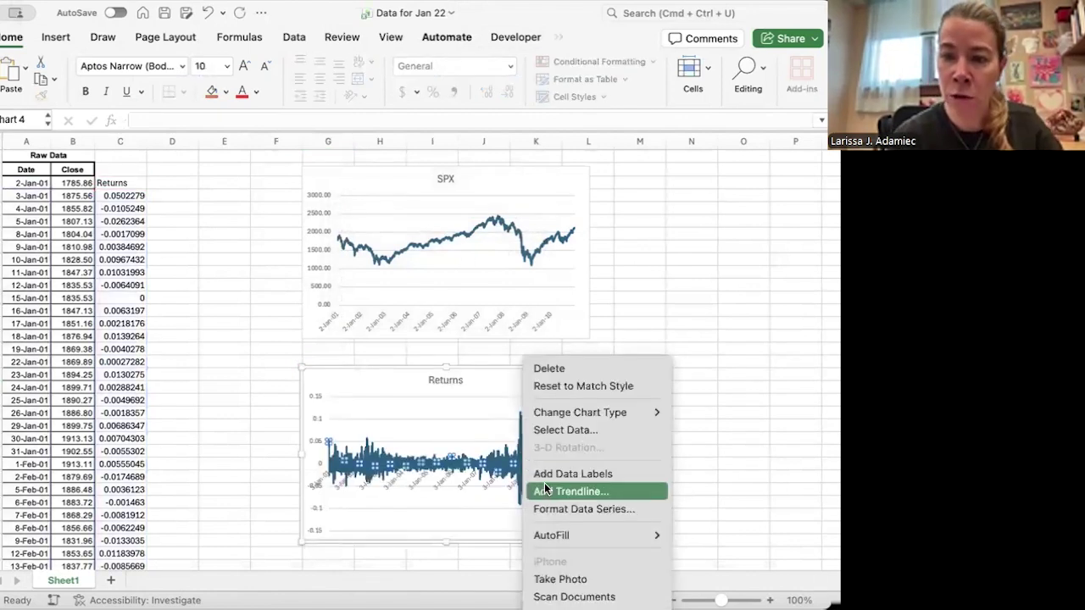
pyautogui.click(547, 507)
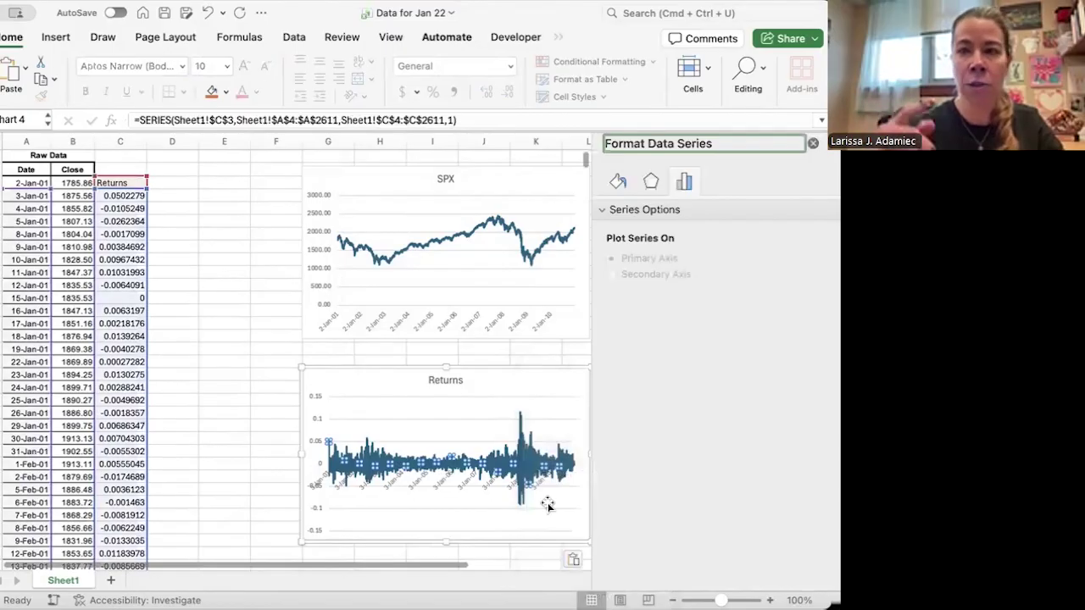
pyautogui.click(617, 188)
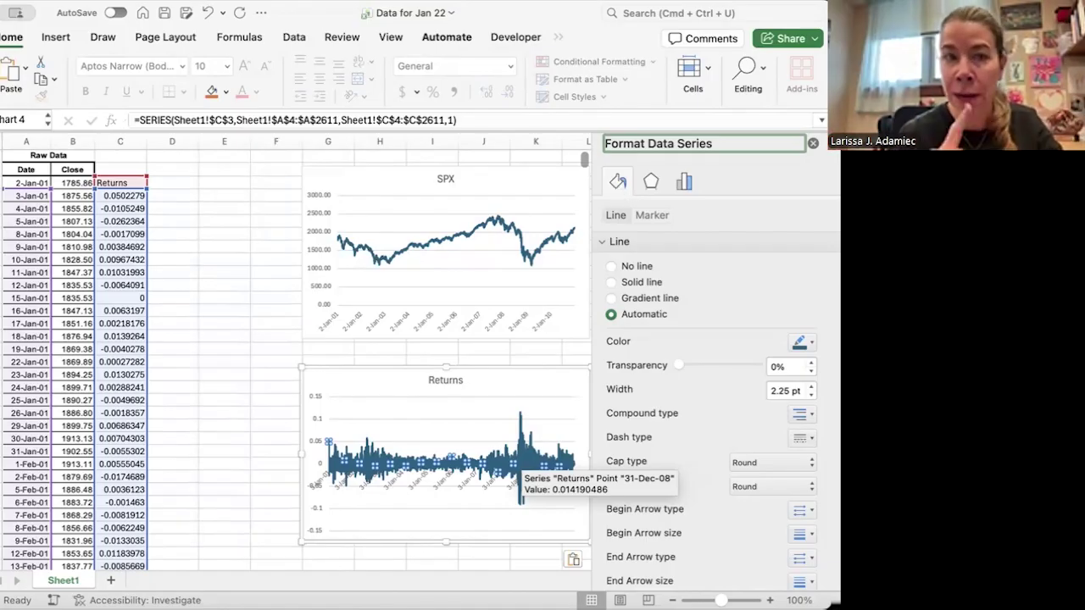
pyautogui.click(809, 393)
pyautogui.click(308, 258)
pyautogui.click(811, 395)
pyautogui.click(811, 395)
pyautogui.click(811, 395)
pyautogui.click(811, 395)
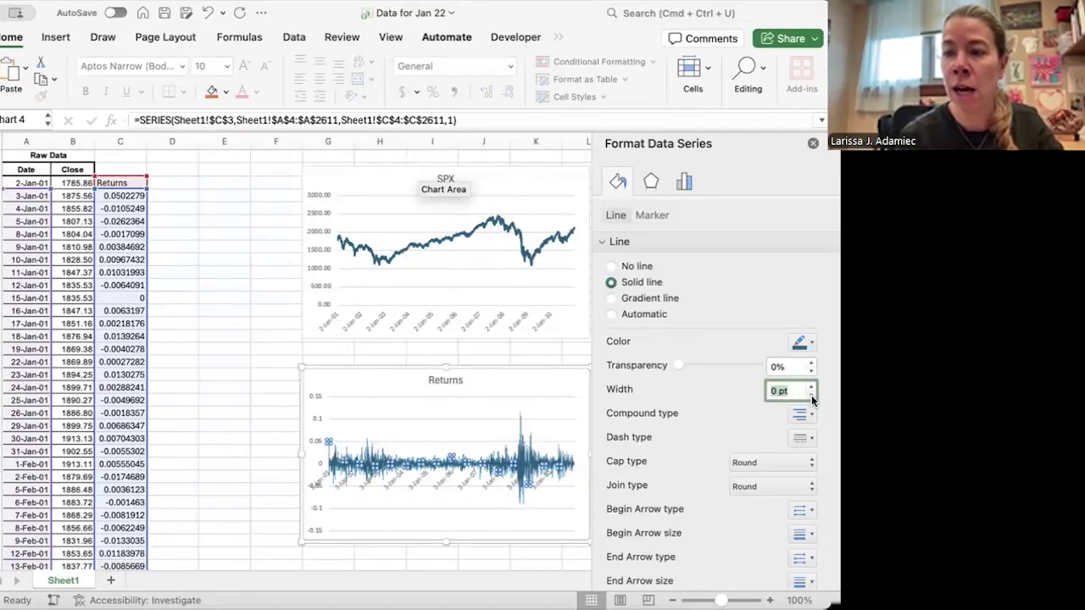
pyautogui.click(811, 144)
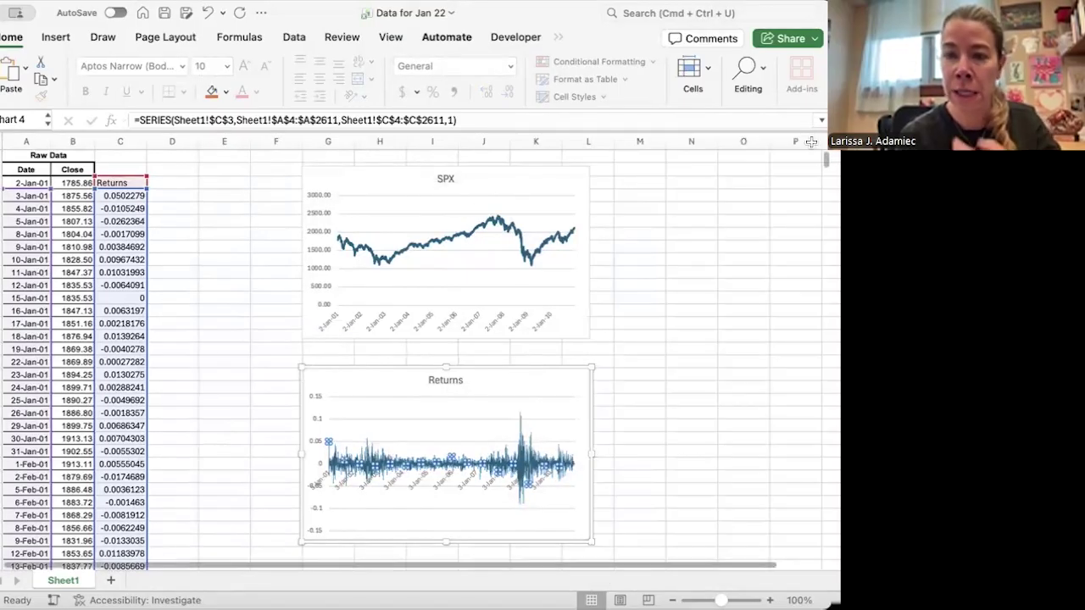
pyautogui.click(754, 298)
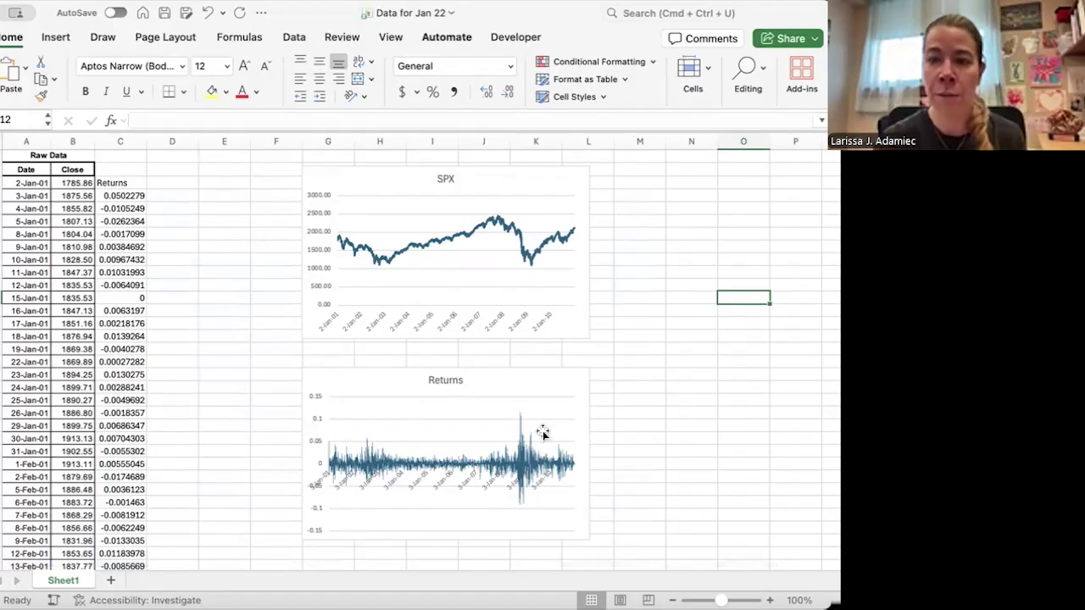
# Inspect the extreme points and the flatter stretch of the series in the Returns chart.
pyautogui.moveTo(520, 407)
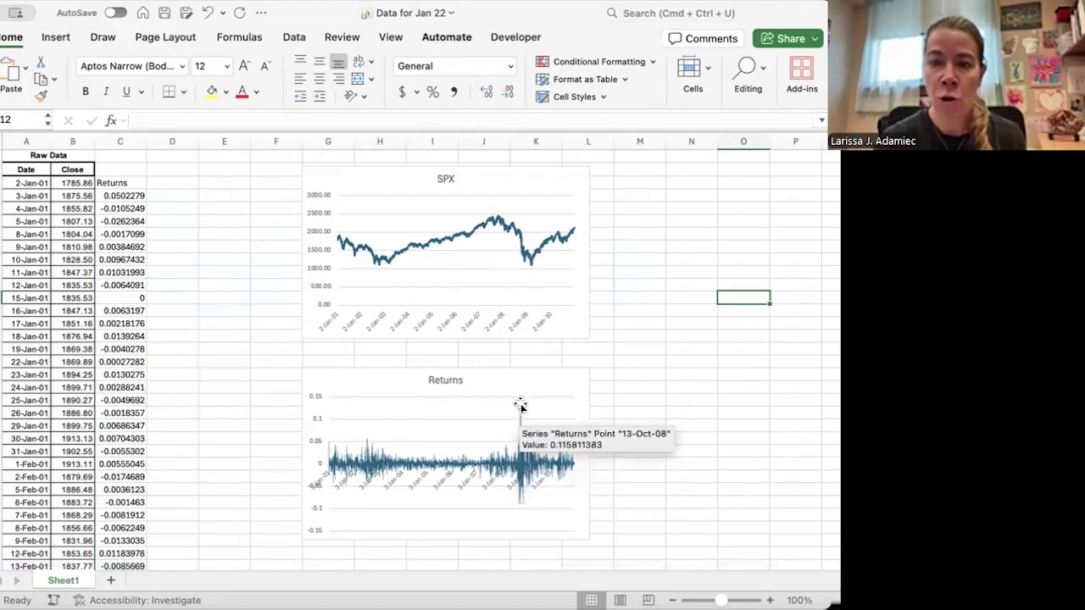
pyautogui.moveTo(521, 495)
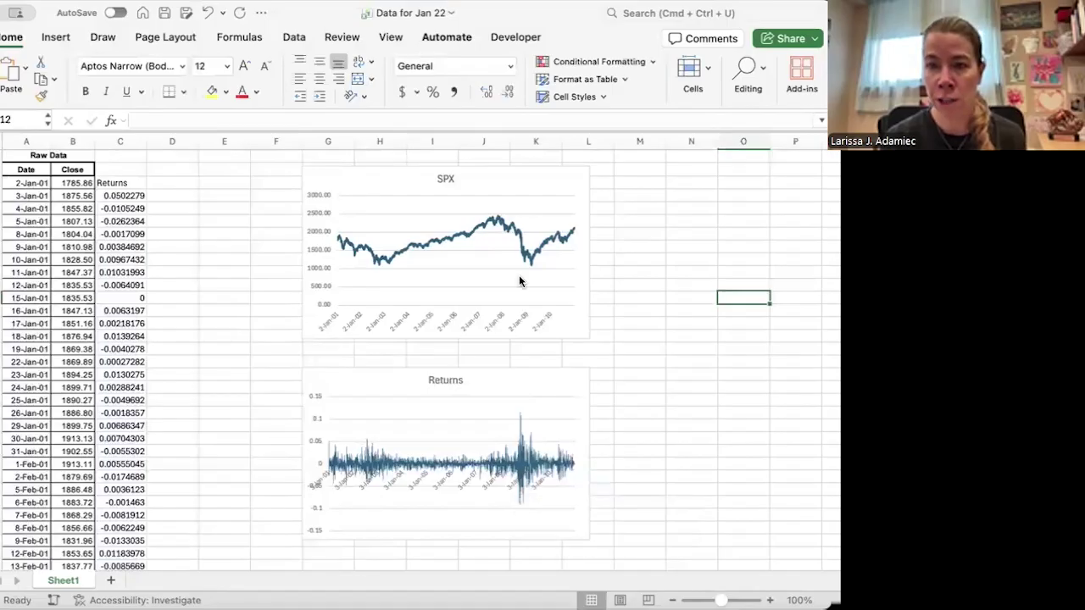
pyautogui.moveTo(398, 476)
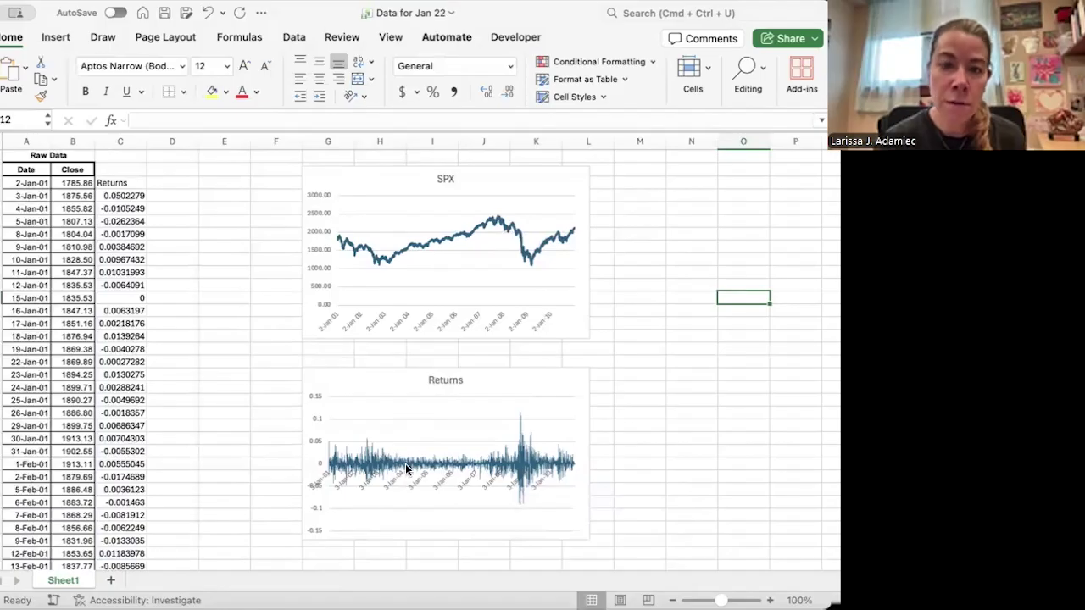
pyautogui.moveTo(494, 460)
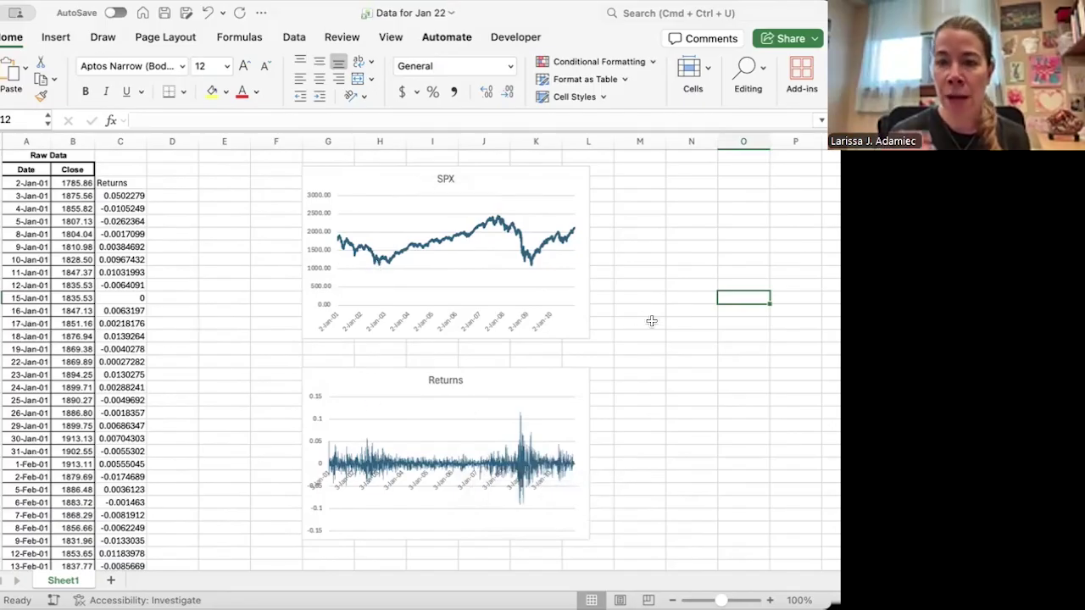
# Enter the labels Mean in D2 and Stand Dev in D3, beside the Returns column.
pyautogui.click(181, 157)
pyautogui.press('Return')
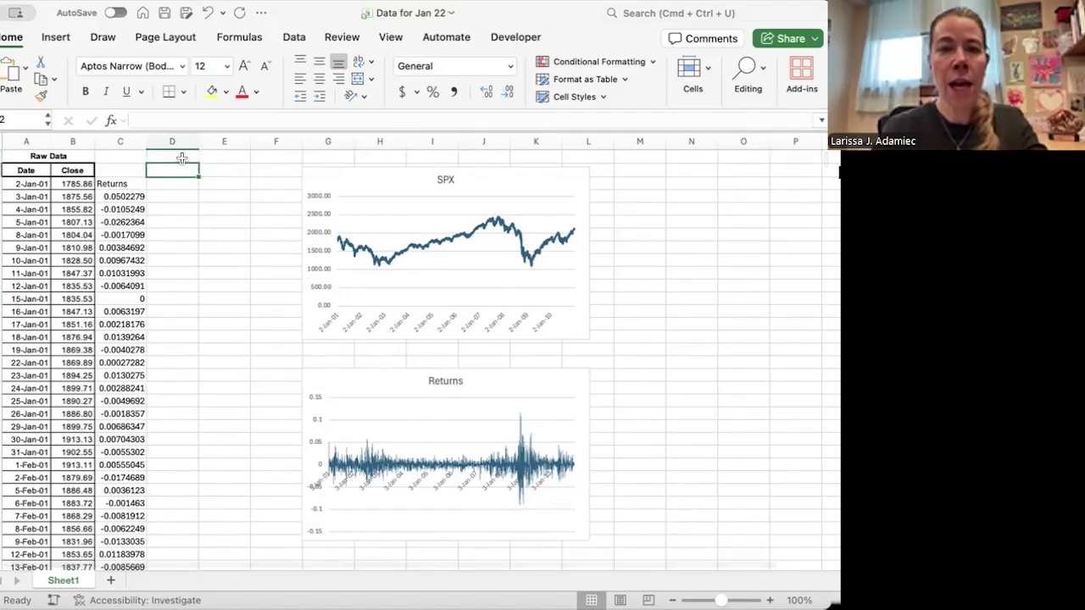
pyautogui.write('Mean')
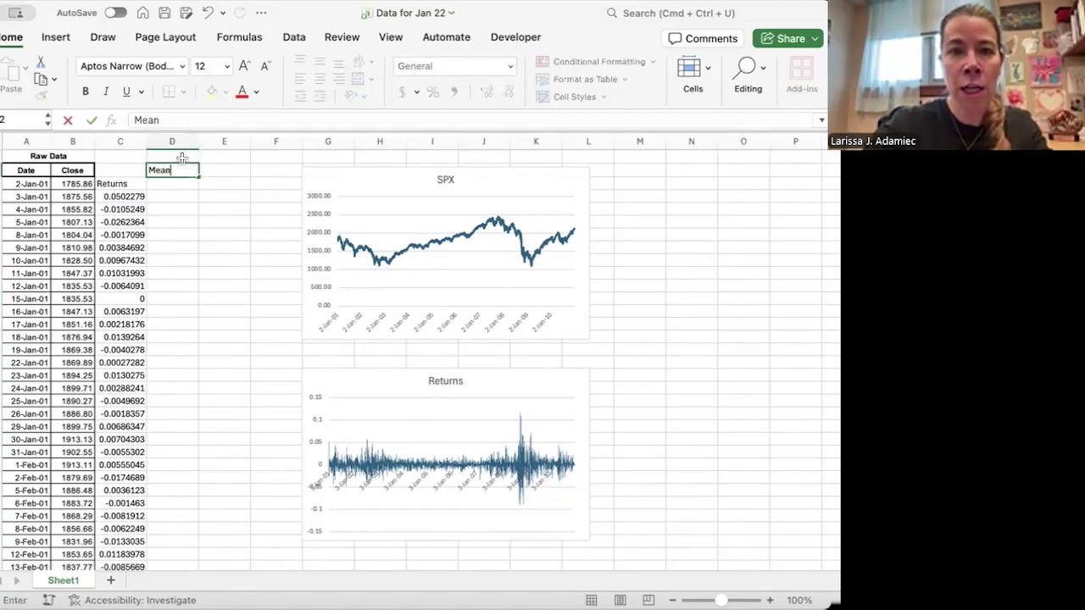
pyautogui.press('Return')
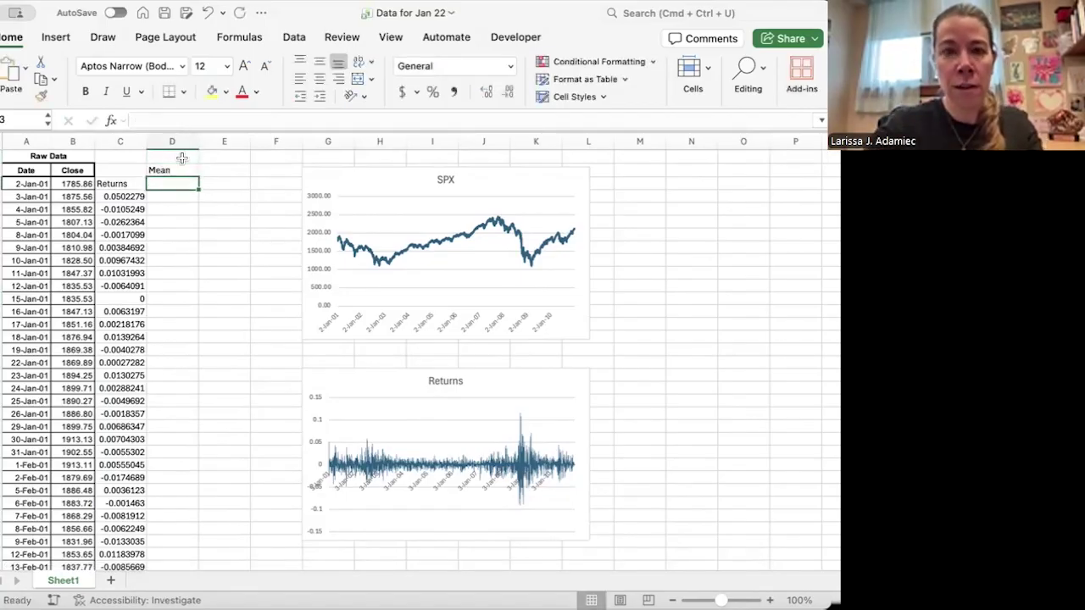
pyautogui.write('Stand')
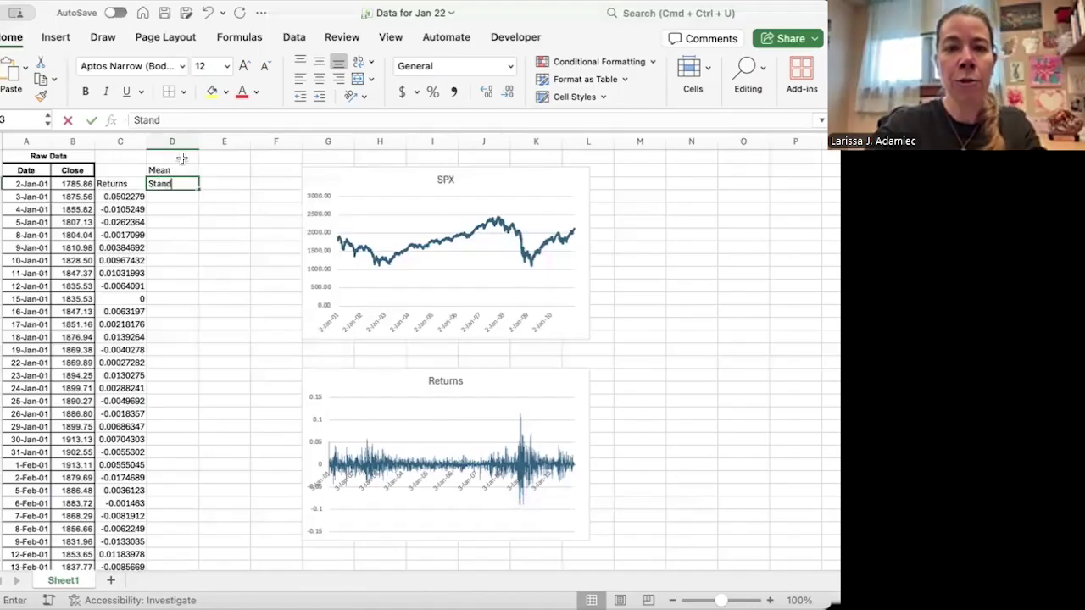
pyautogui.write(' Dev')
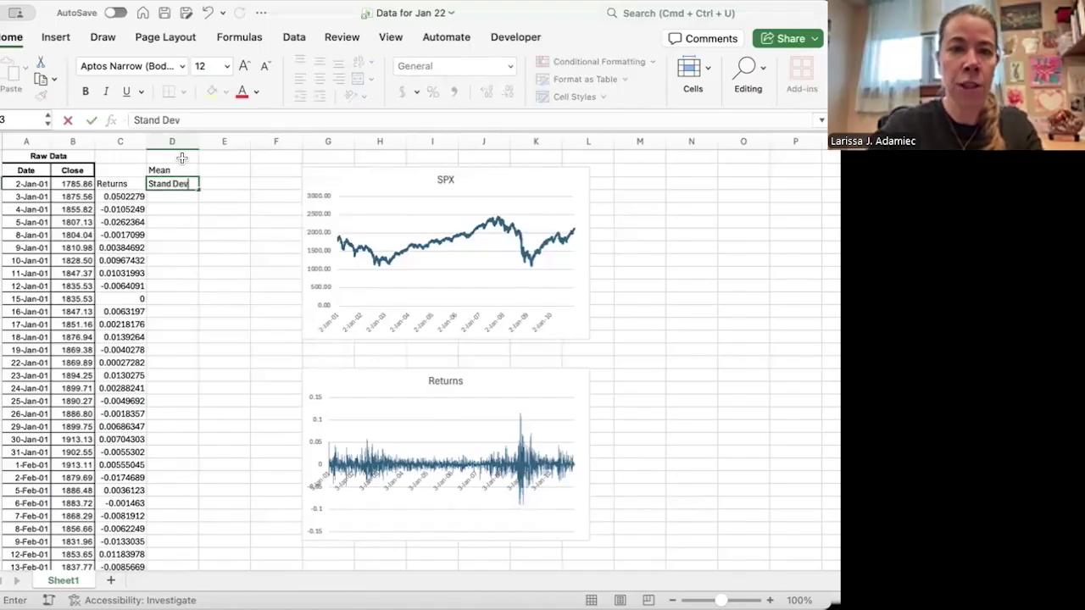
# Calculate the mean of the daily returns in E2 with =AVERAGE(C4:C2611).
pyautogui.press('Up')
pyautogui.press('Right')
pyautogui.write('=me')
pyautogui.press('BackSpace')
pyautogui.press('BackSpace')
pyautogui.write('ave')
pyautogui.press('Tab')
pyautogui.press('Down')
pyautogui.press('Left')
pyautogui.press('Left')
pyautogui.press('Down')
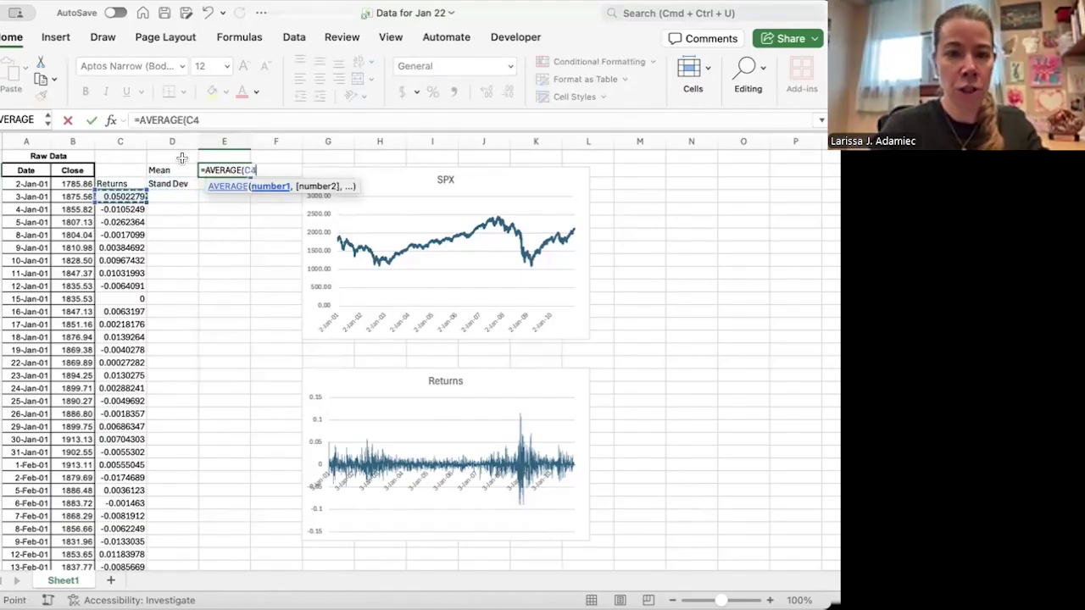
pyautogui.press('super+shift+Down')
pyautogui.write(')')
pyautogui.press('Return')
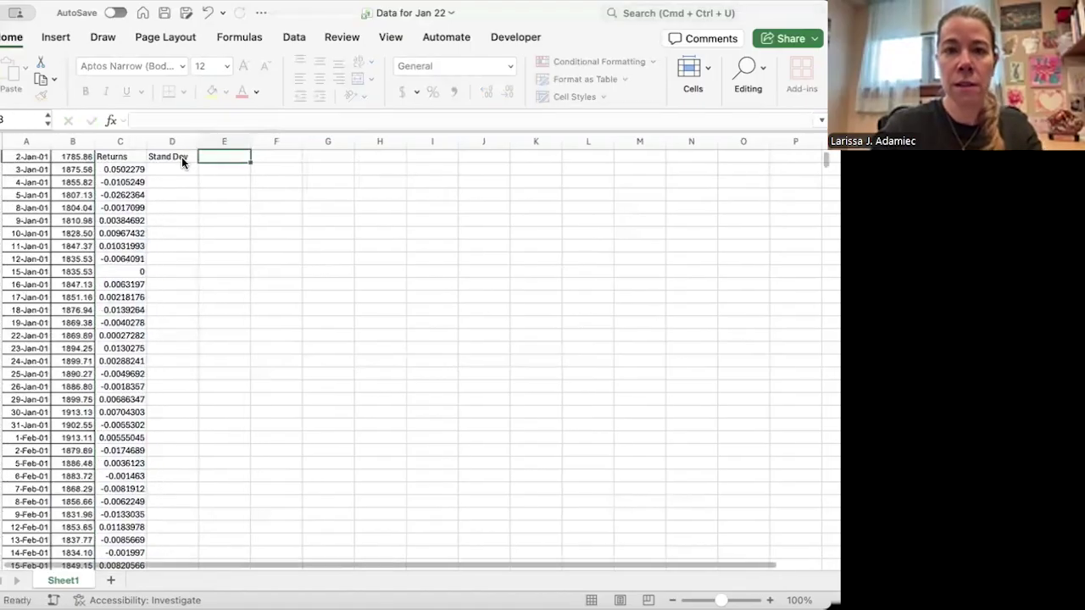
# Calculate the population standard deviation of the daily returns in E3 with =STDEV.P(C4:C2611).
pyautogui.write('=st')
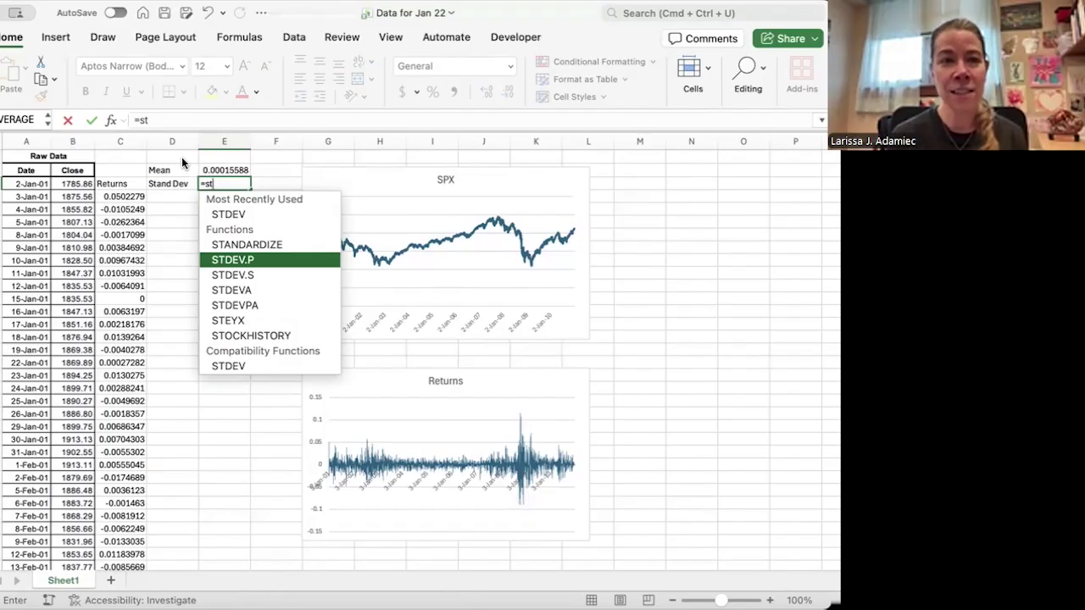
pyautogui.press('Tab')
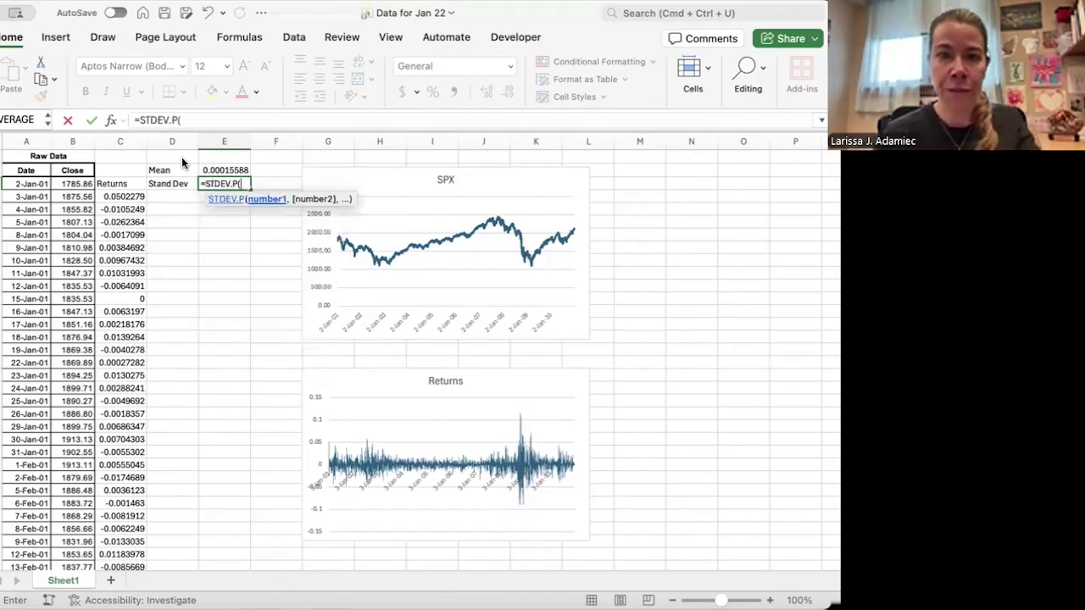
pyautogui.press('Left')
pyautogui.press('Left')
pyautogui.press('Down')
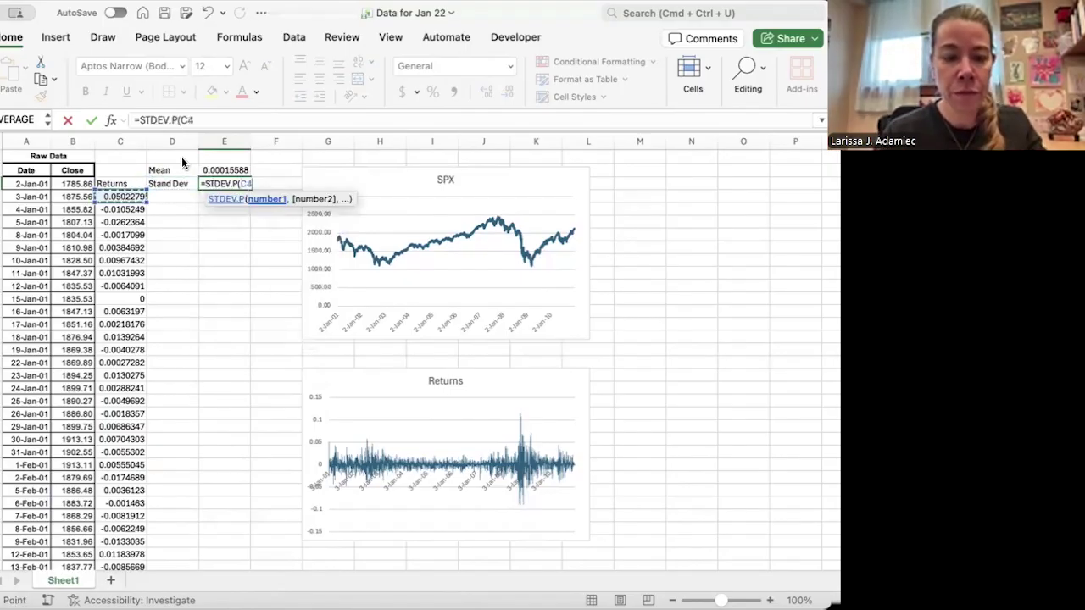
pyautogui.hotkey('ctrl', 'shift', 'Down')
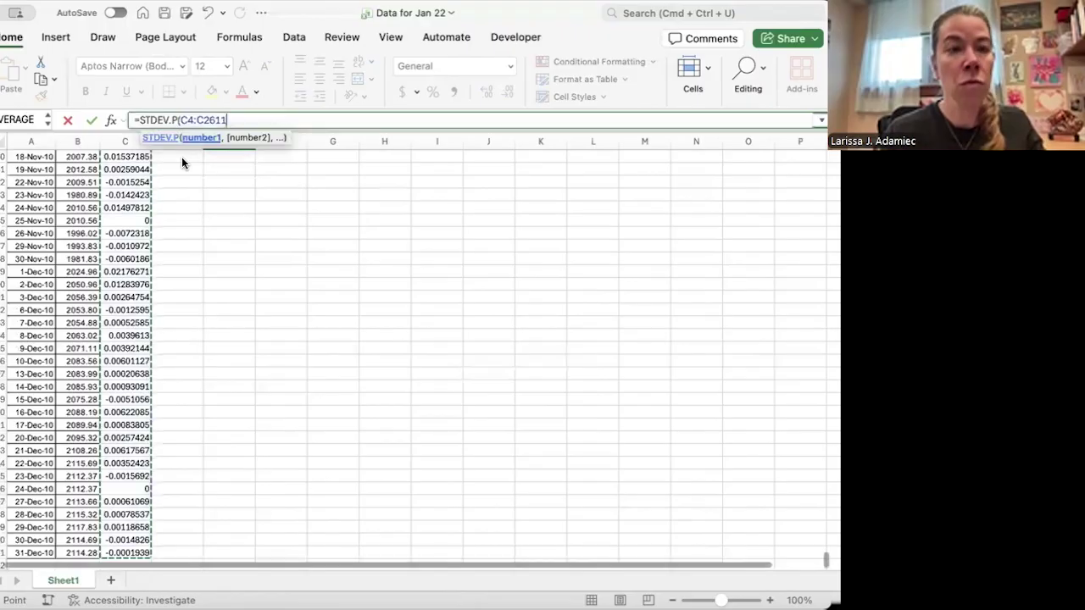
pyautogui.press('Return')
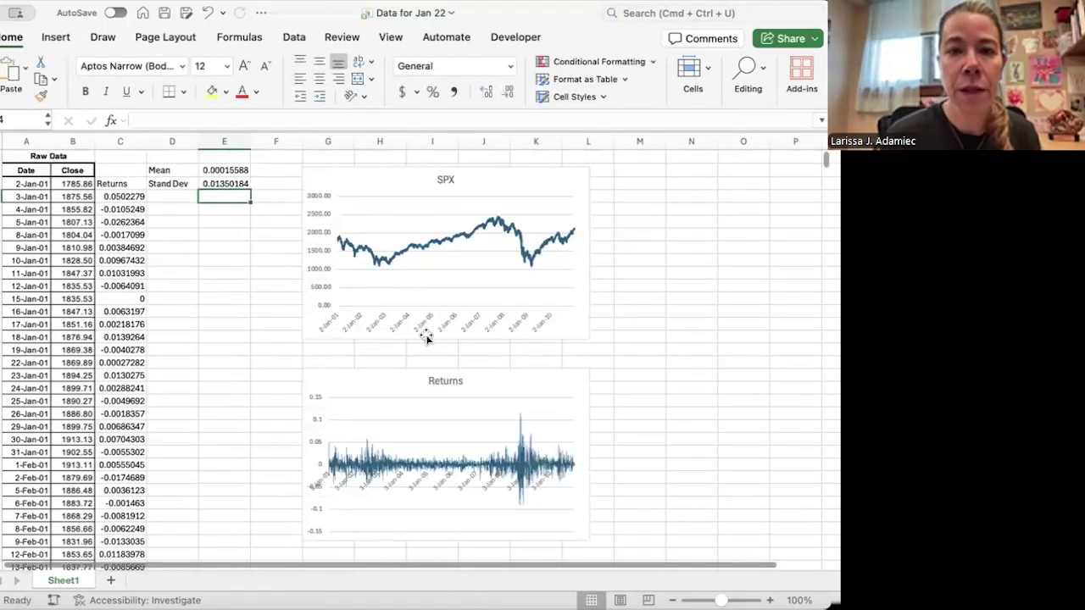
pyautogui.click(649, 281)
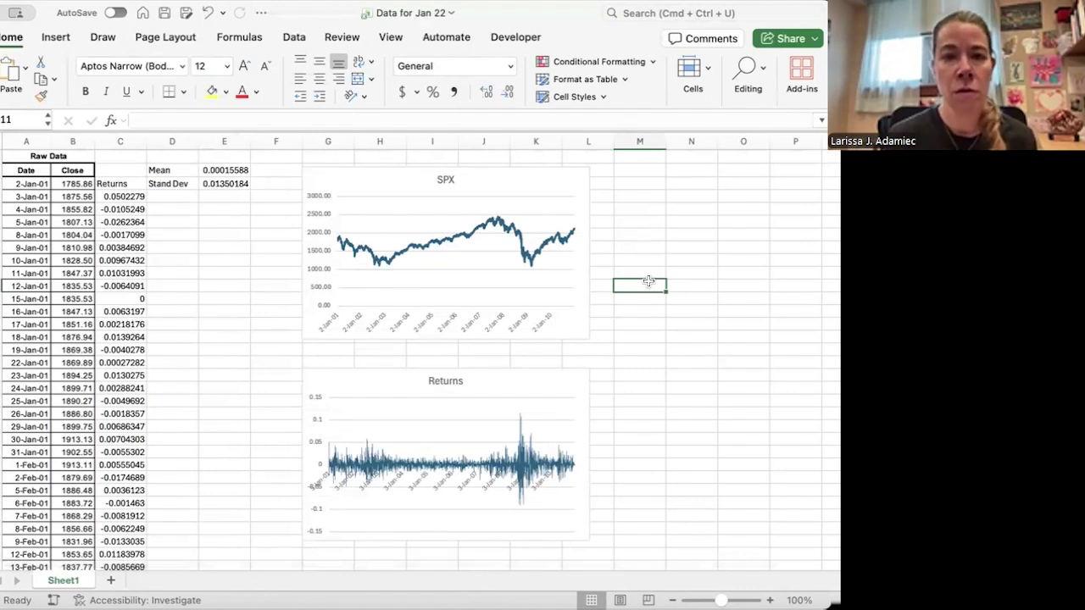
# Move the Mean and Stand Dev labels with their values up one row to D1:E2.
pyautogui.moveTo(161, 169); pyautogui.dragTo(208, 183)
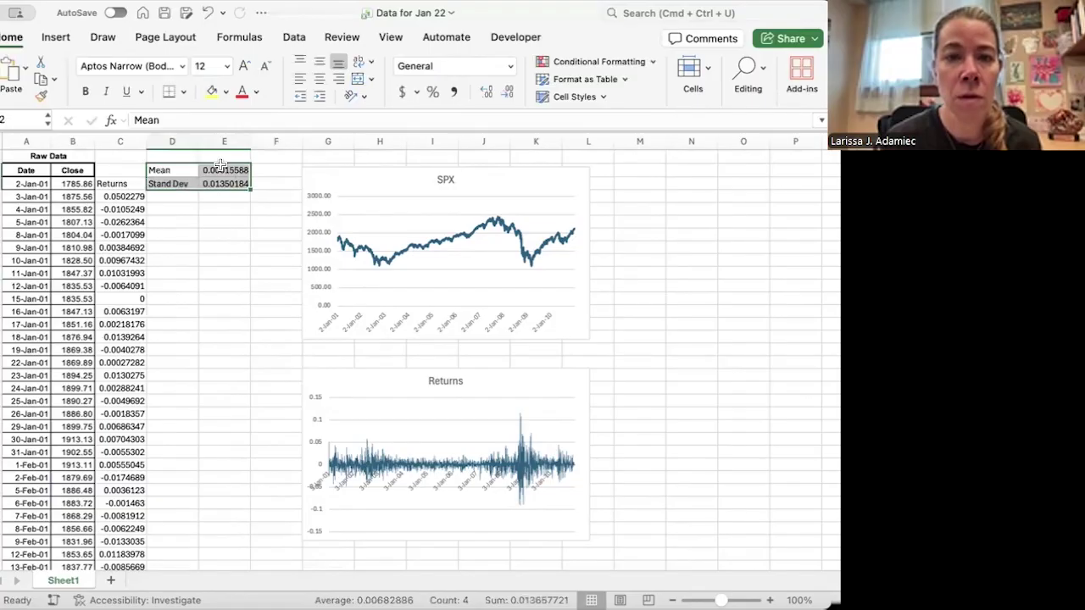
pyautogui.moveTo(220, 164); pyautogui.dragTo(219, 154)
pyautogui.click(694, 244)
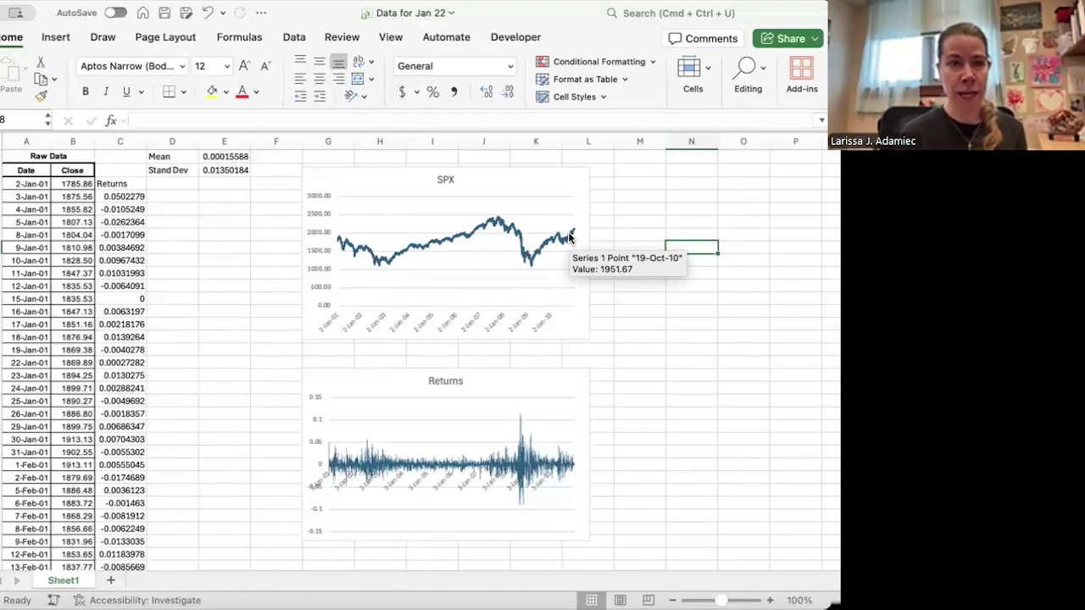
# Link D4, beside the first daily return, to the standard deviation with =E2.
pyautogui.click(167, 196)
pyautogui.write('=')
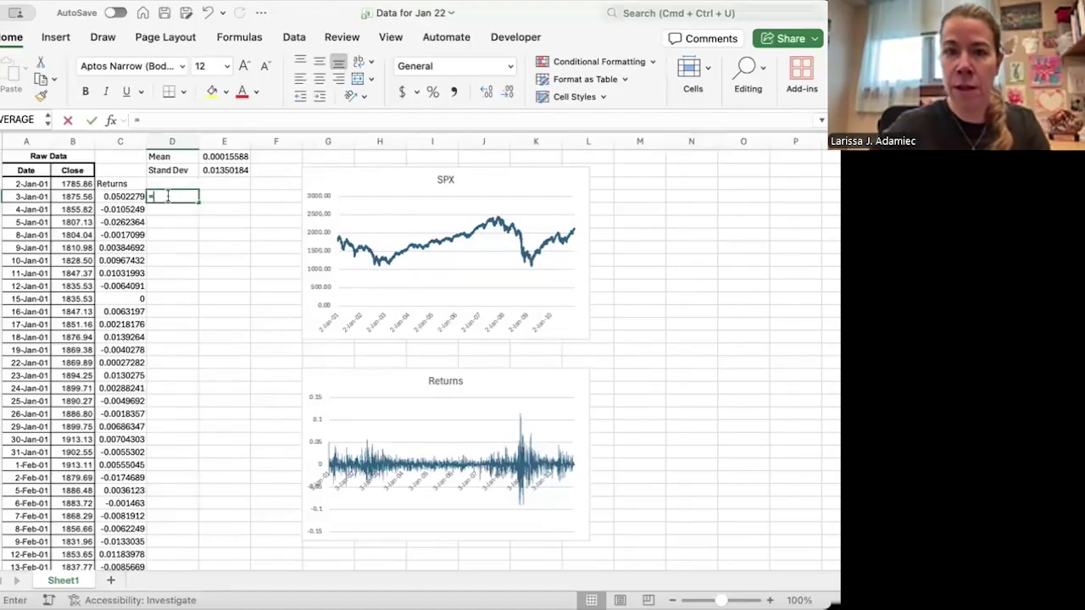
pyautogui.press('Up')
pyautogui.press('Up')
pyautogui.press('Right')
pyautogui.press('Return')
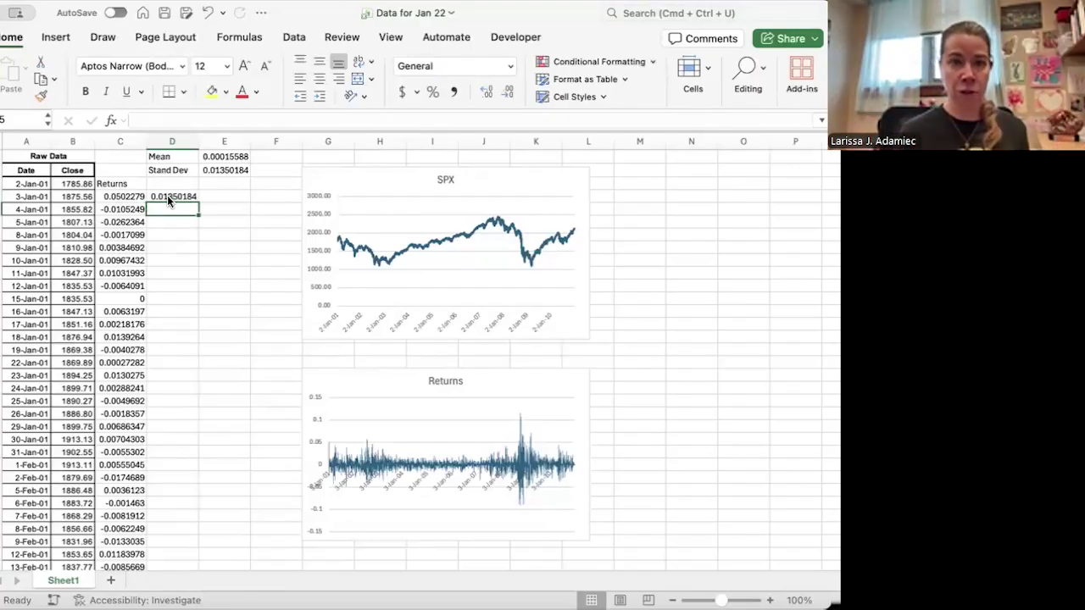
# Enter the weighted volatility formula =D4*.94+C5*C5*.06 in D5.
pyautogui.write('=')
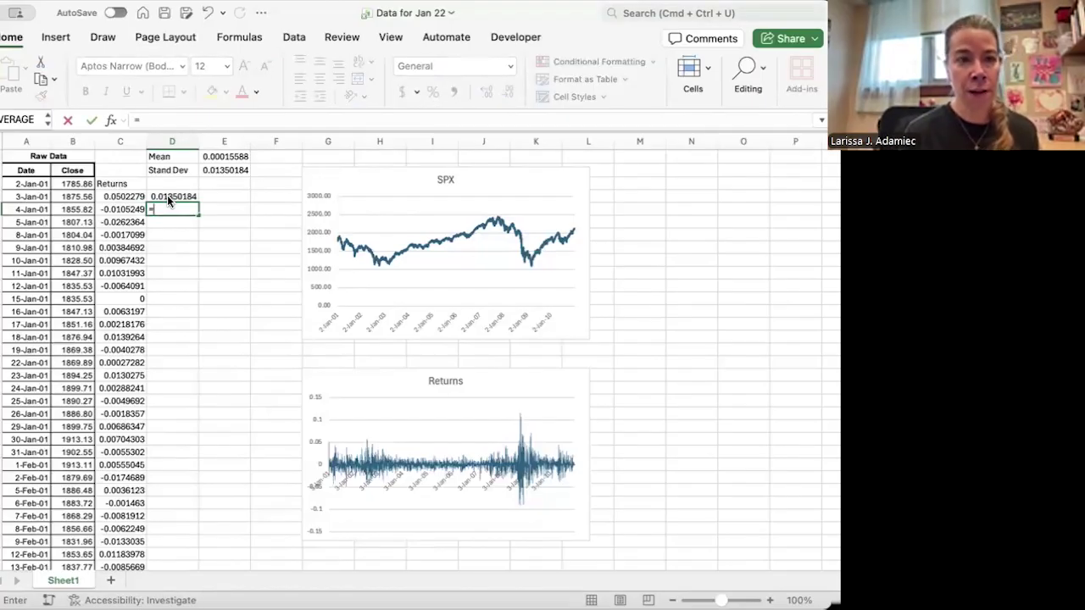
pyautogui.write('*.9')
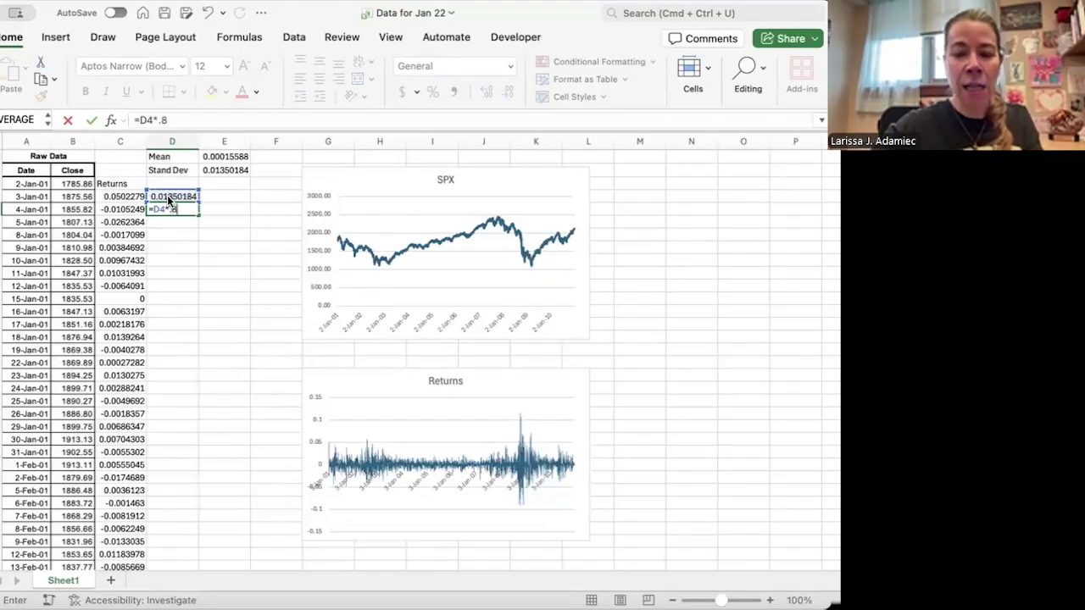
pyautogui.write('4+')
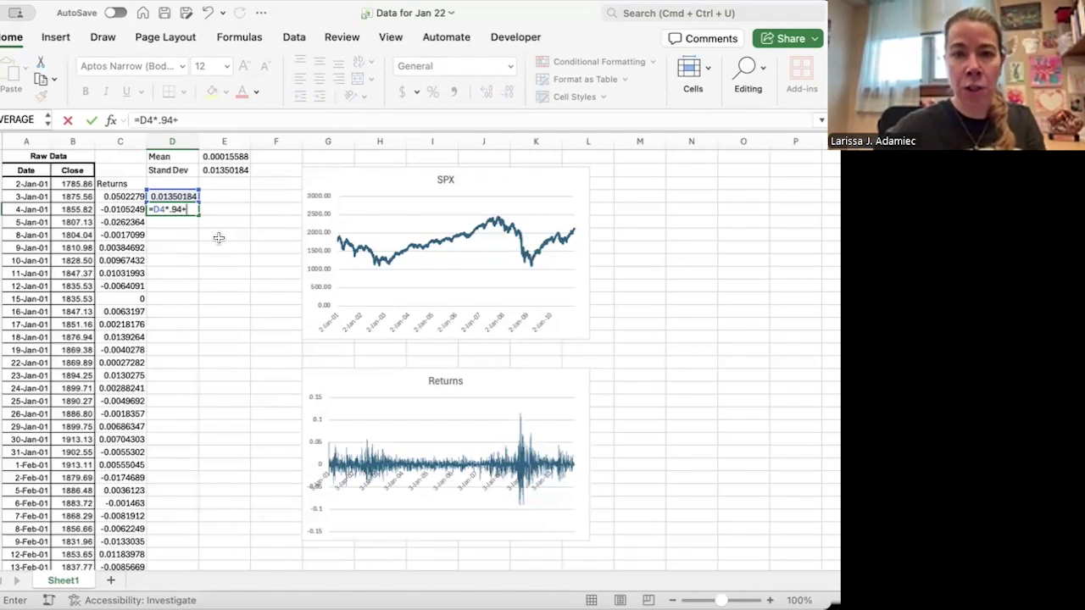
pyautogui.press('Left')
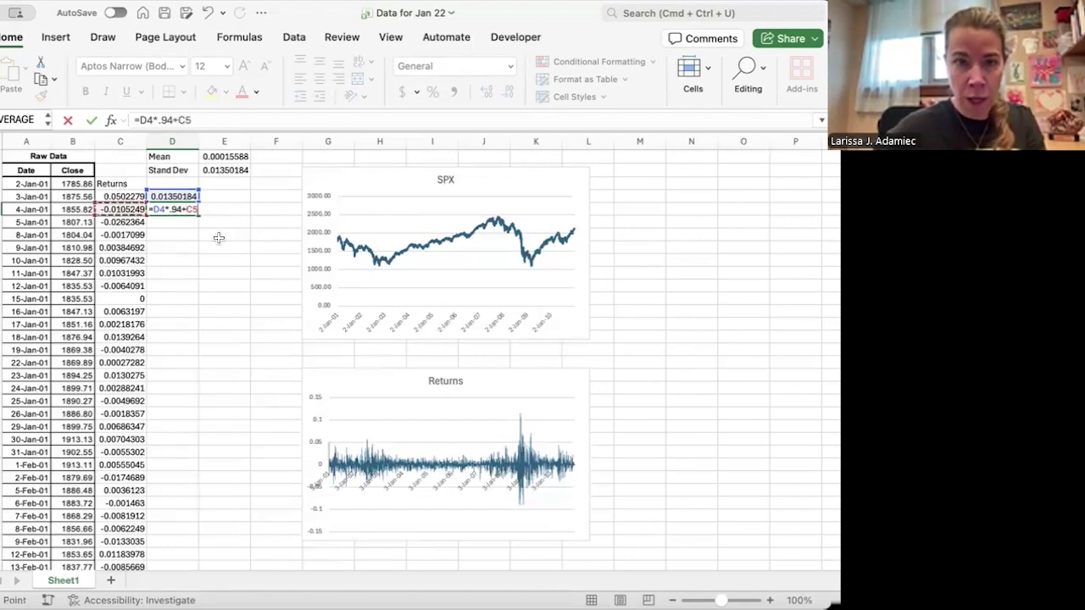
pyautogui.write('**')
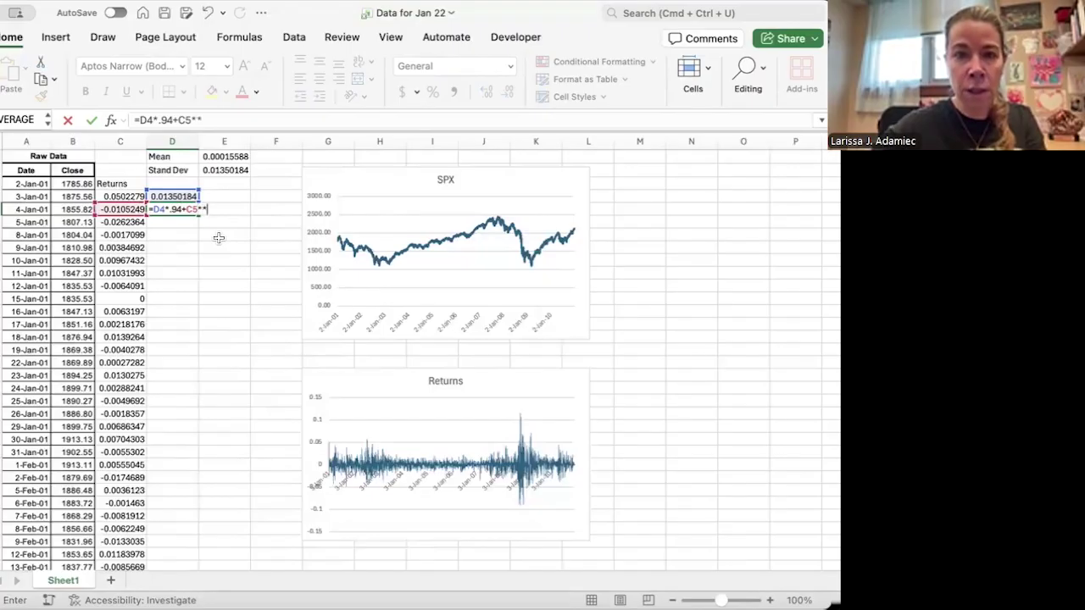
pyautogui.press('BackSpace')
pyautogui.press('Left')
pyautogui.write('*.06')
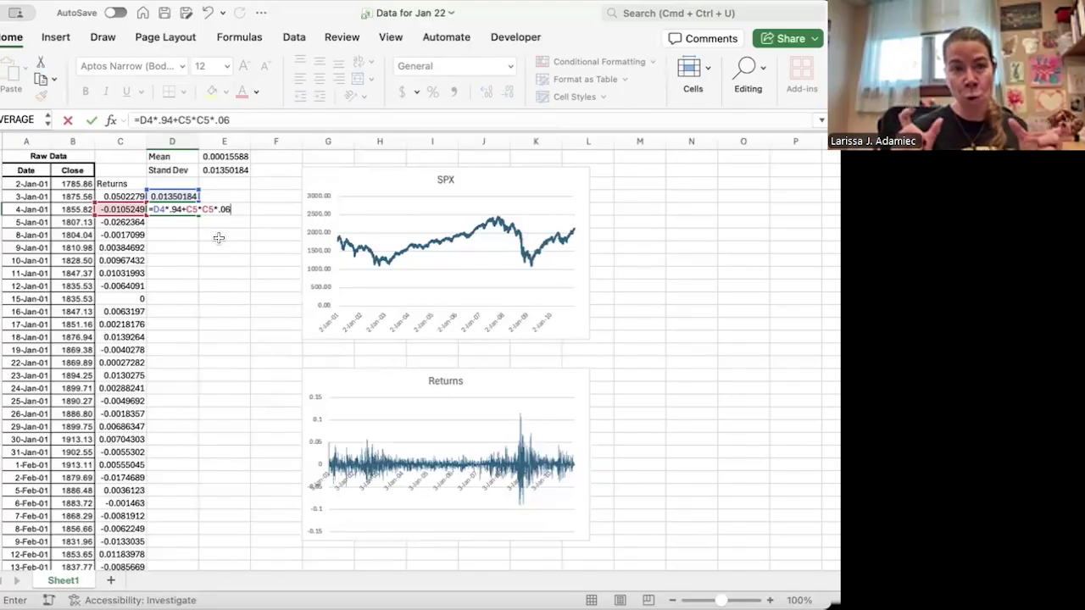
pyautogui.press('Return')
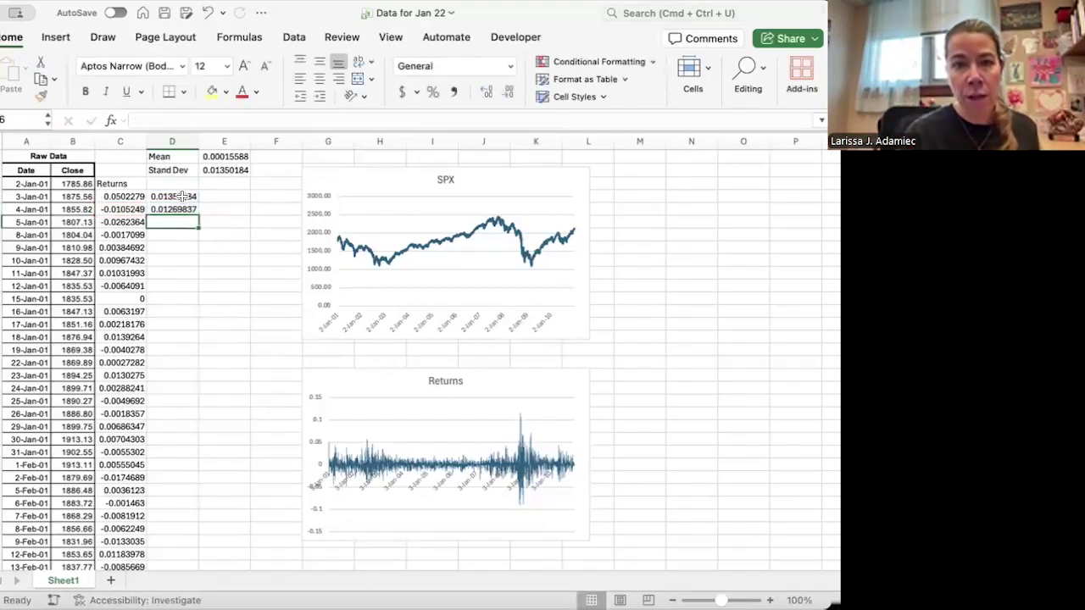
# Fill the weighted formula from D5 down column D alongside all remaining daily returns.
pyautogui.click(167, 209)
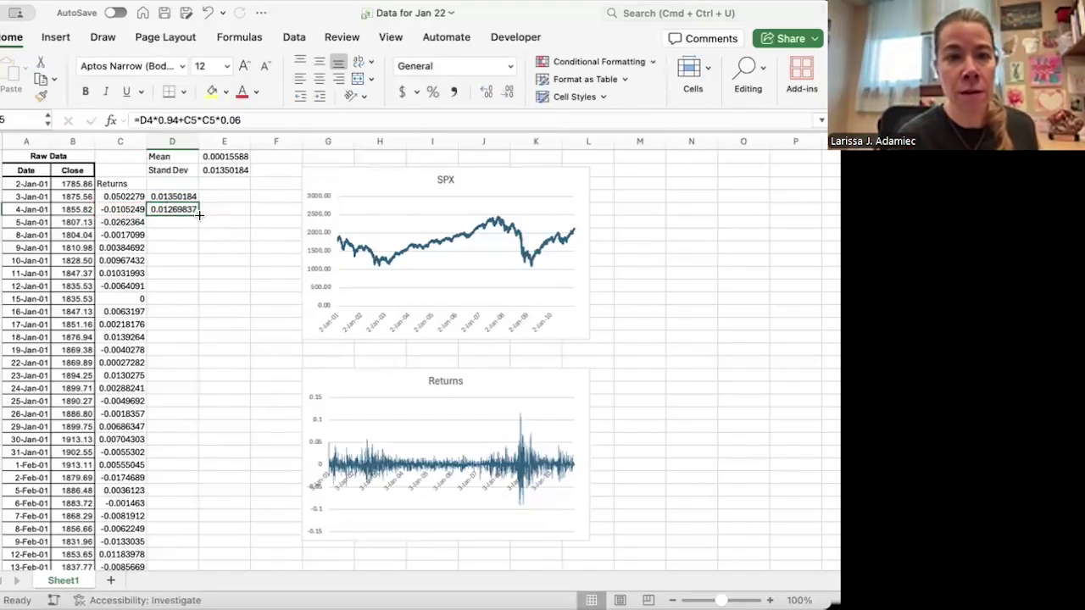
pyautogui.doubleClick(198, 215)
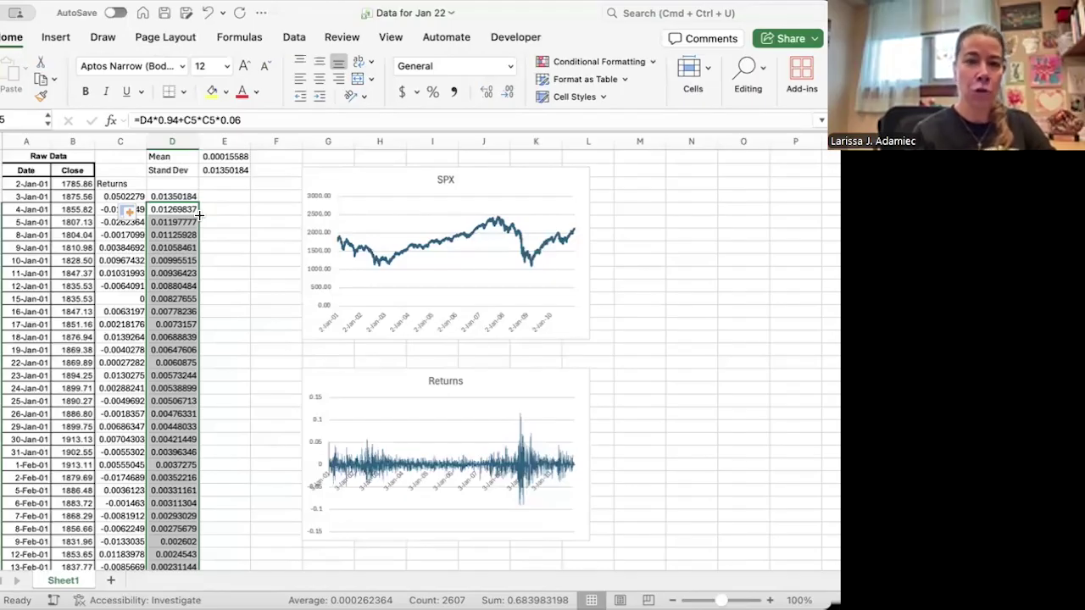
# Open the weighted formula in D5 for editing at its end.
pyautogui.press('Down')
pyautogui.press('Up')
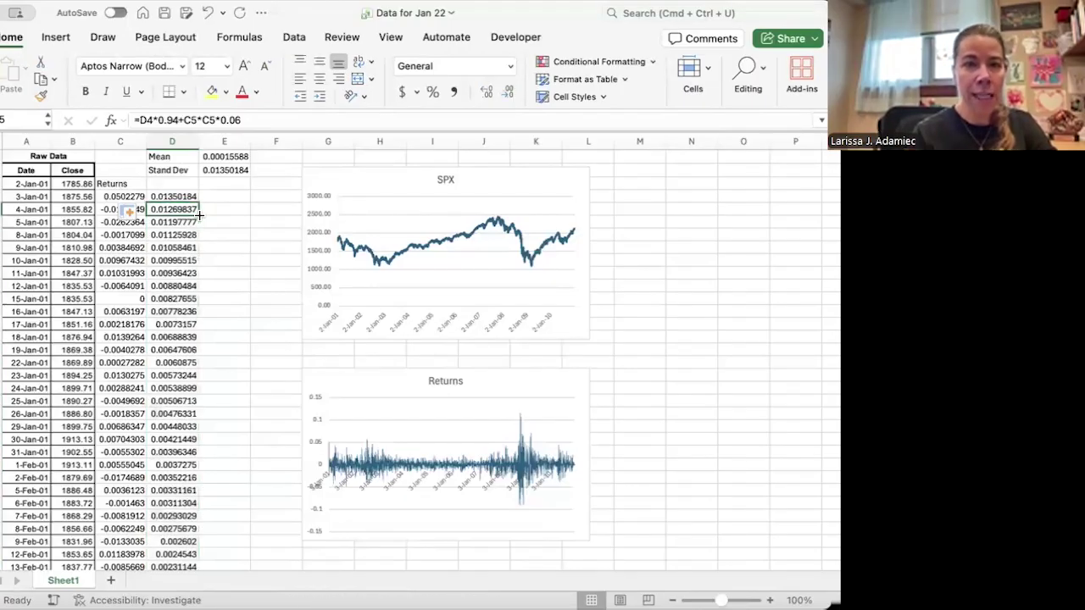
pyautogui.click(253, 120)
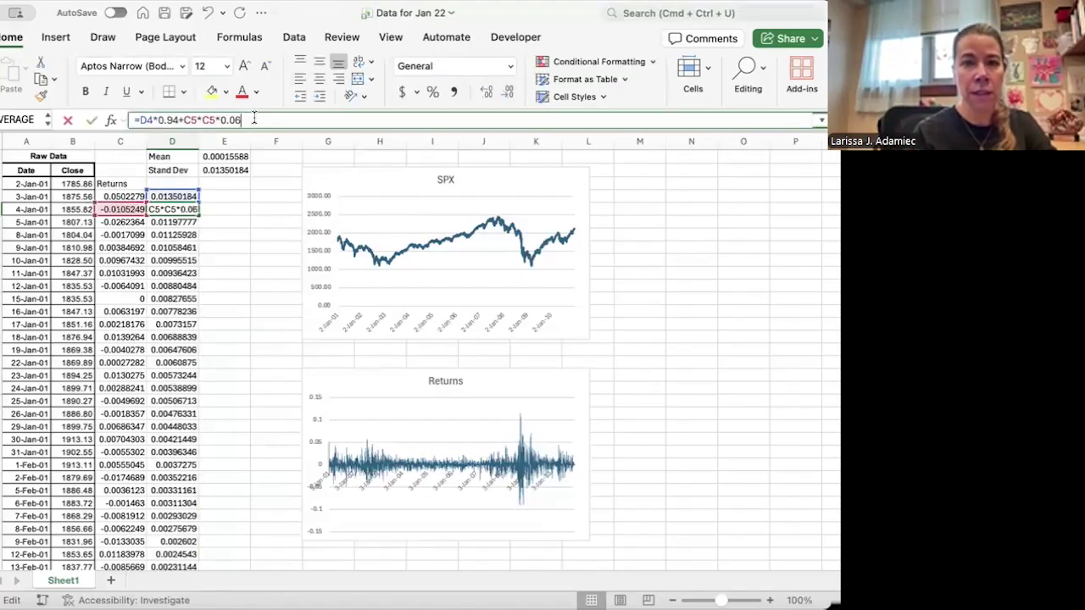